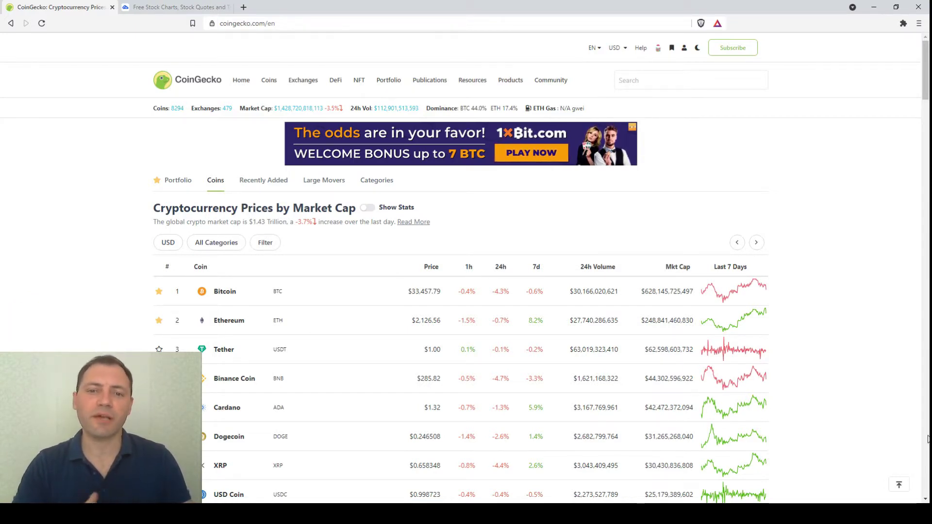
Look through the list of cryptocurrency prices by market cap down to Ethereum Classic.
scroll(728, 267, down, 1)
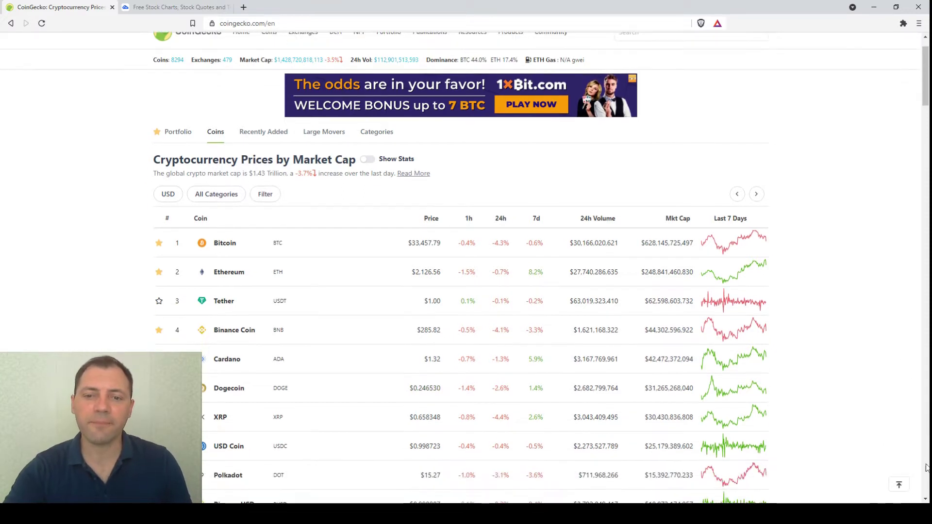
scroll(506, 191, down, 1)
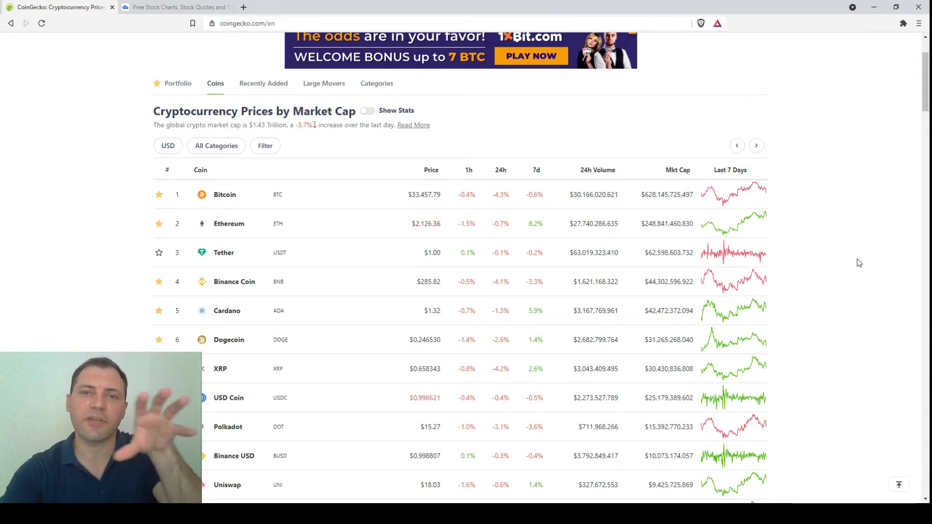
scroll(852, 269, down, 3)
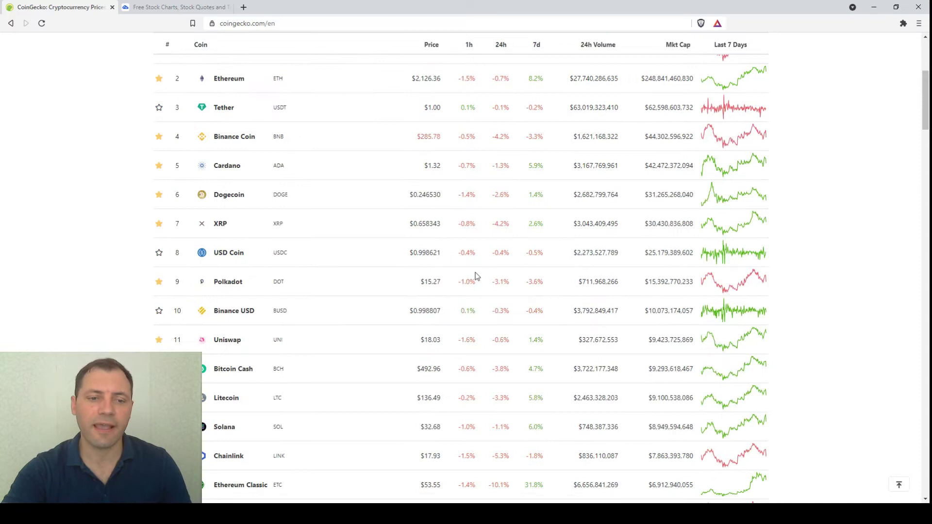
scroll(505, 296, down, 2)
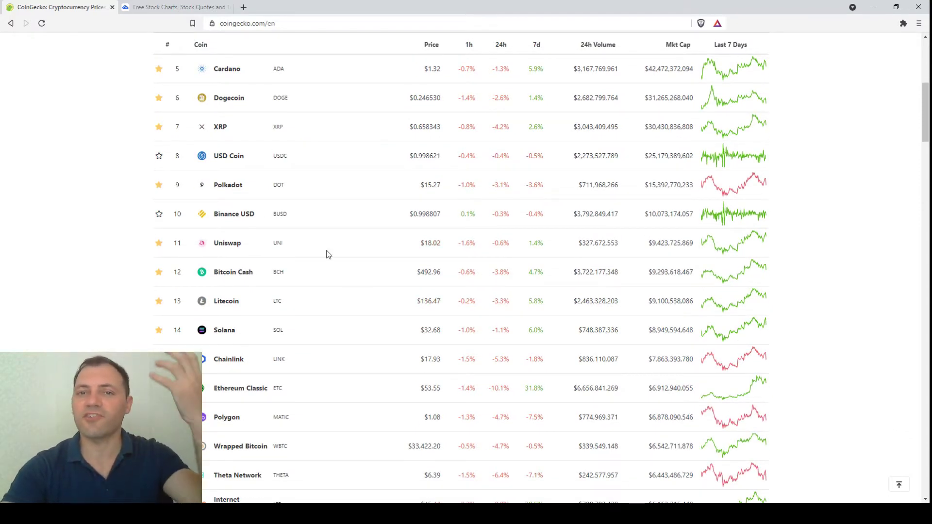
scroll(291, 371, down, 1)
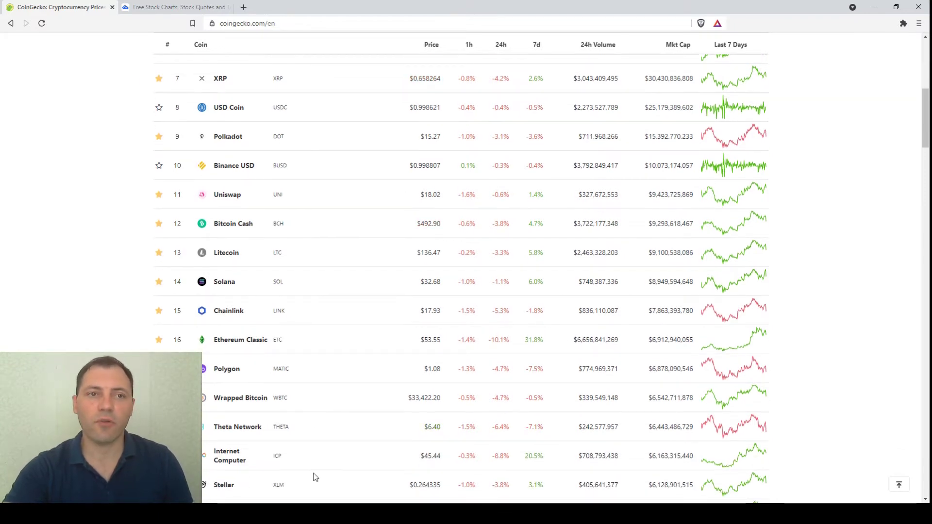
Switch to TradingView, search for the symbol ETCUSD and open the Binance Ethereum Classic / US Dollar chart.
click(148, 6)
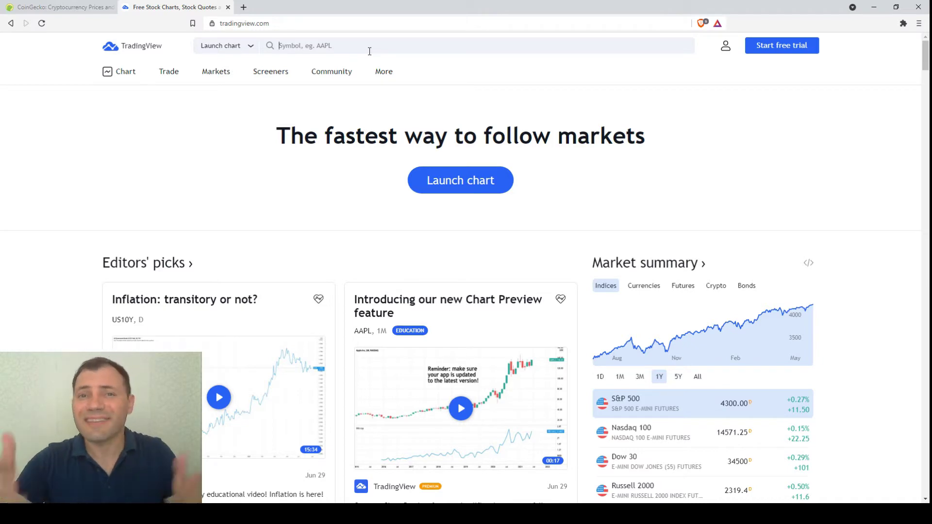
text(e)
key(BackSpace)
text(ETCUSD)
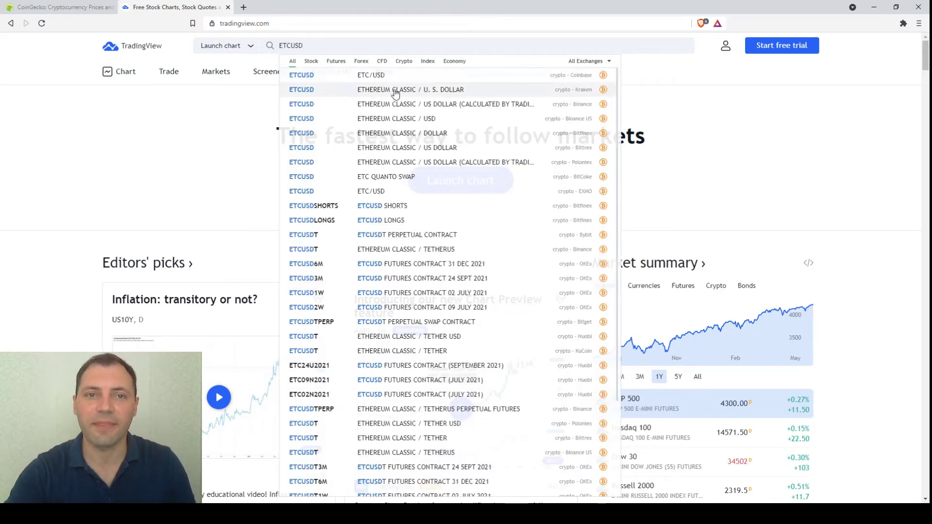
click(415, 106)
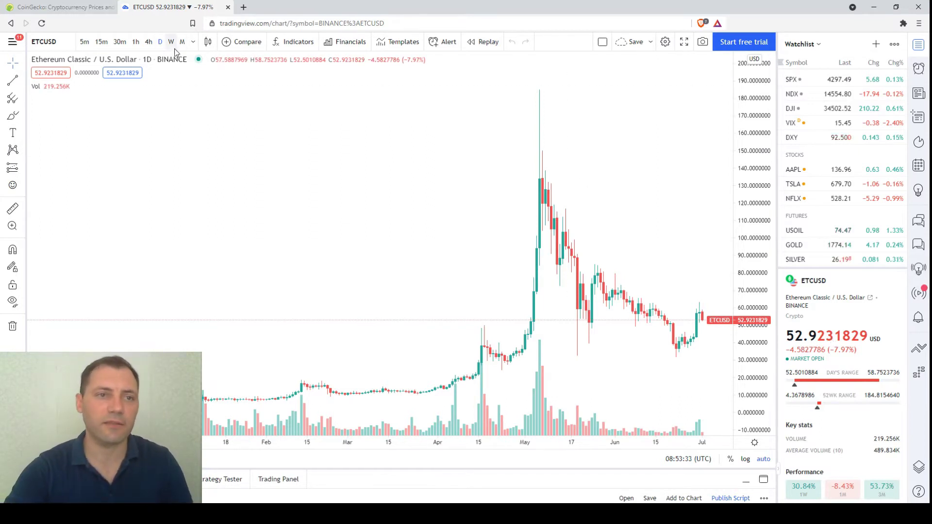
Remove the volume indicator from the daily ETCUSD chart and review the price history back to 2018.
click(77, 87)
scroll(288, 255, down, 10)
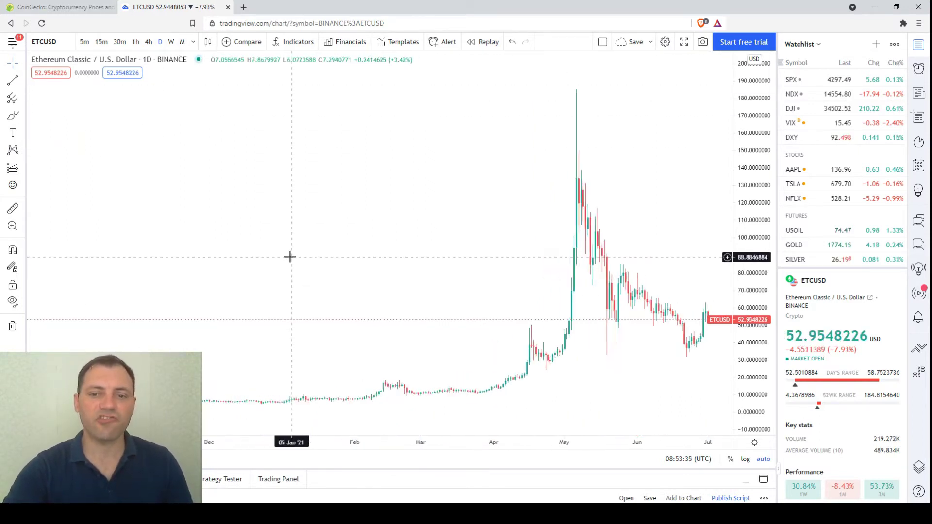
scroll(296, 250, down, 5)
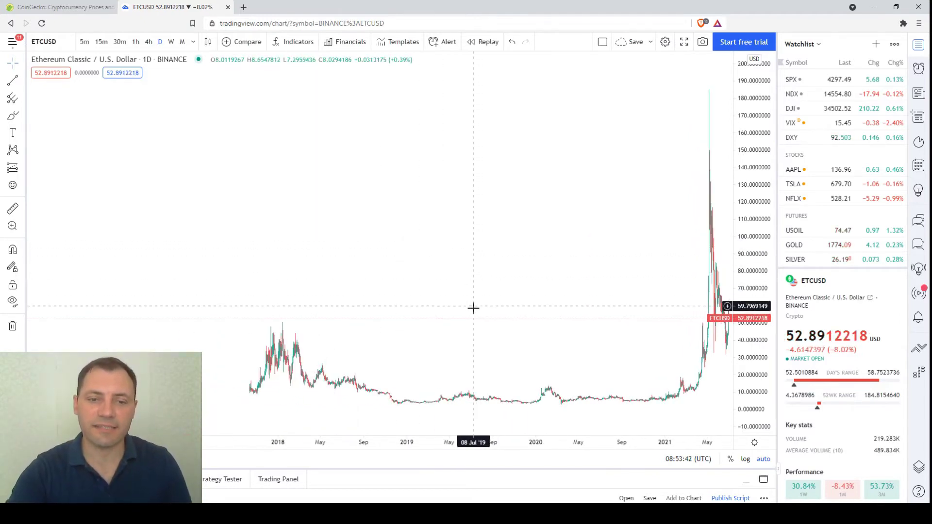
scroll(470, 304, up, 8)
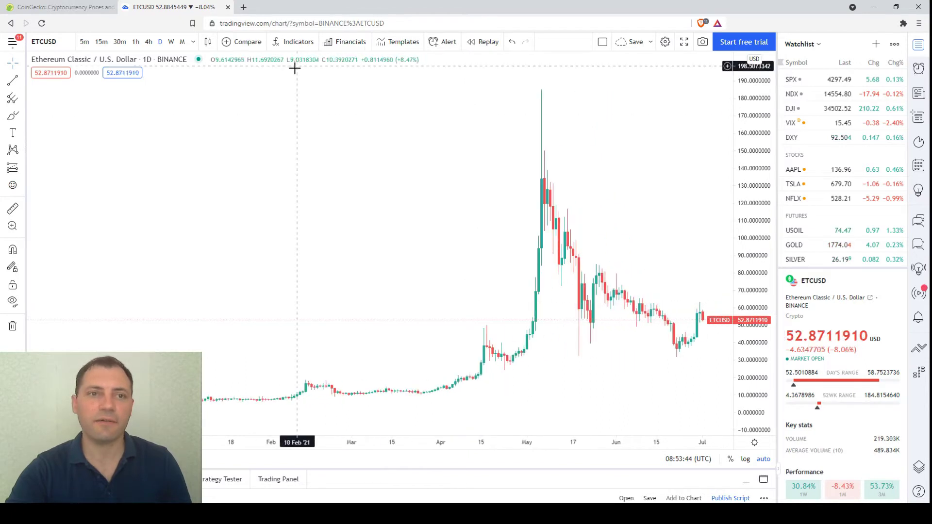
Examine the latest ETCUSD candles on the monthly timeframe, dismissing the rocket pop-up.
click(182, 41)
scroll(416, 262, up, 8)
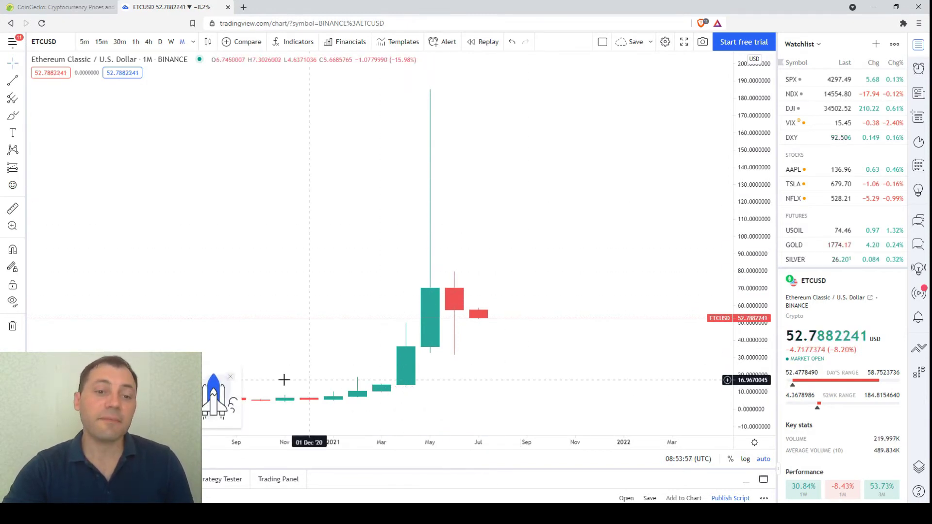
click(230, 376)
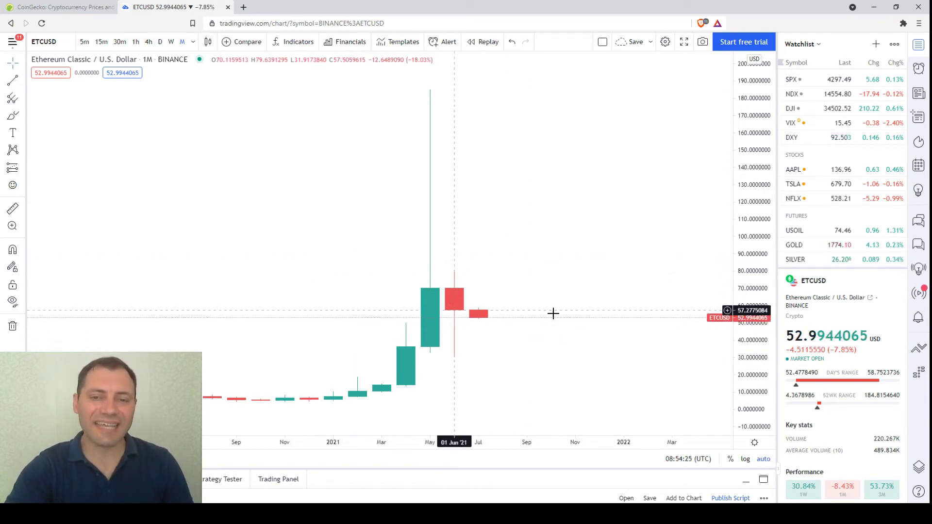
drag(751, 272, 751, 233)
drag(603, 285, 618, 191)
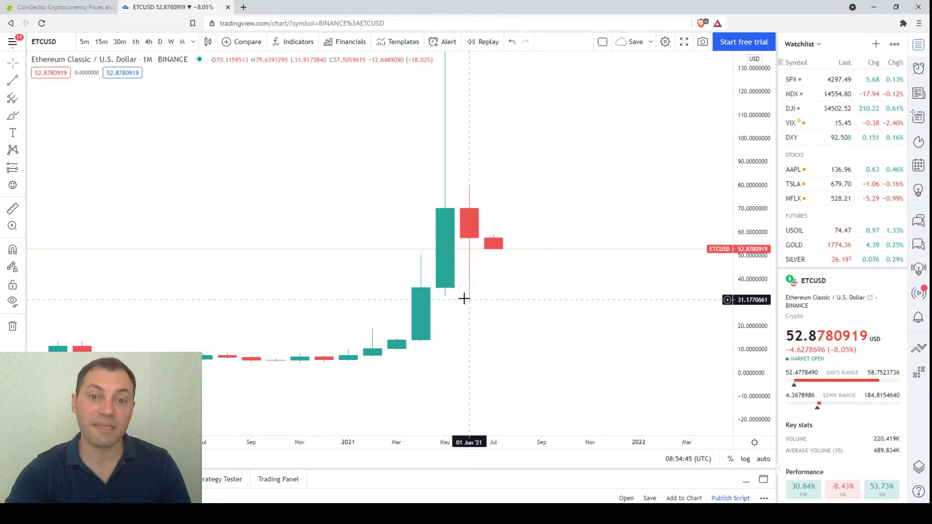
Switch the ETCUSD chart to the weekly timeframe.
click(160, 43)
click(171, 41)
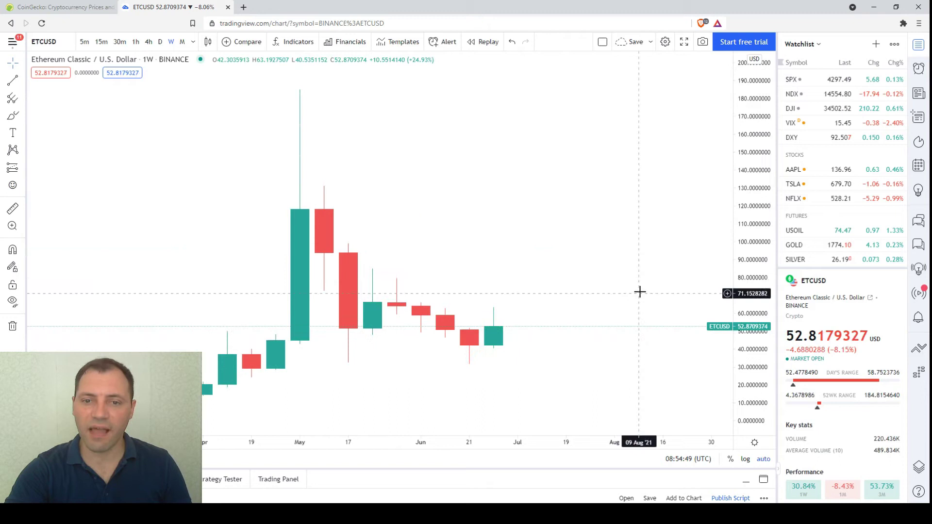
scroll(574, 270, down, 3)
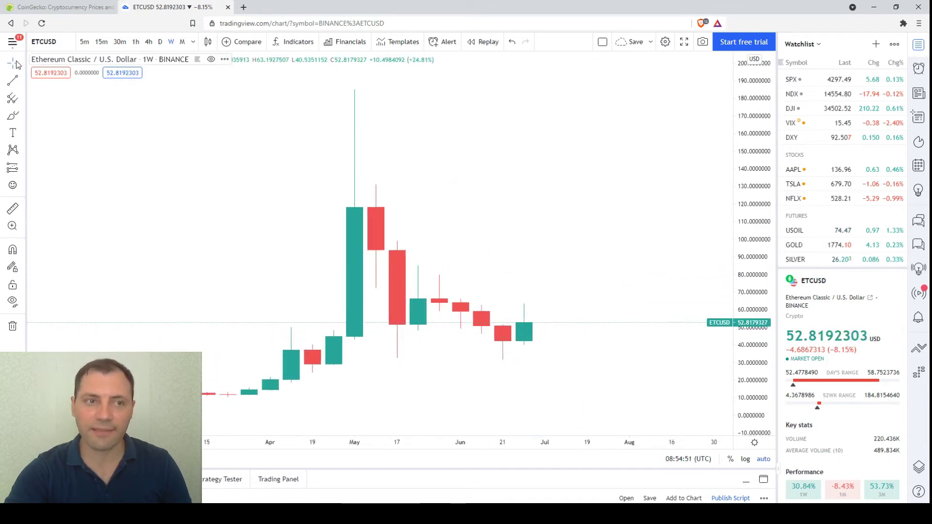
Mark the last three weekly candles with a rectangle from 14 Jun '21 to 5 Jul '21, between about 27.7 and 65.7.
click(24, 83)
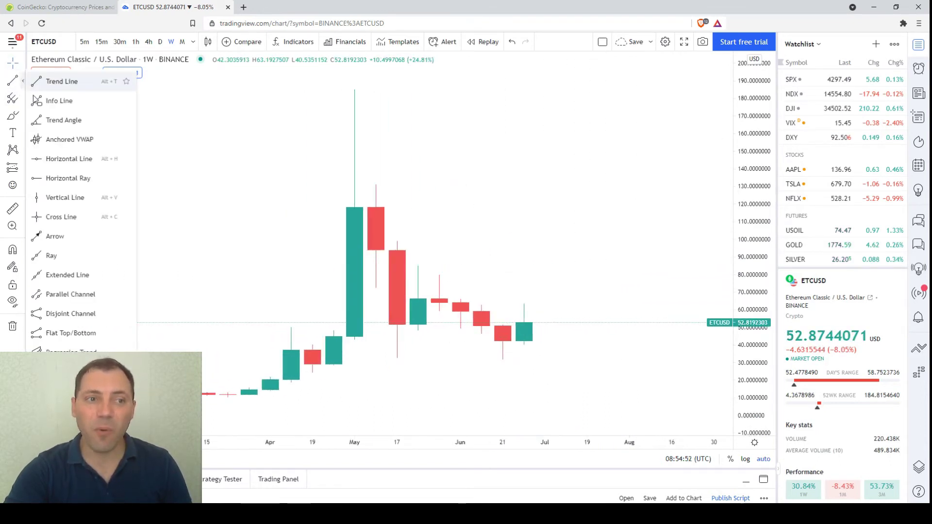
click(24, 118)
click(56, 174)
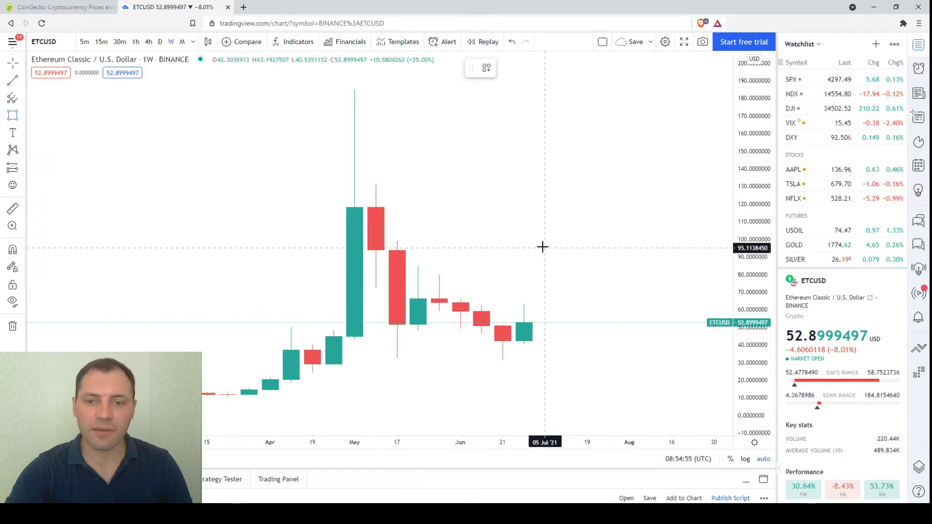
scroll(539, 243, up, 1)
drag(479, 301, 526, 368)
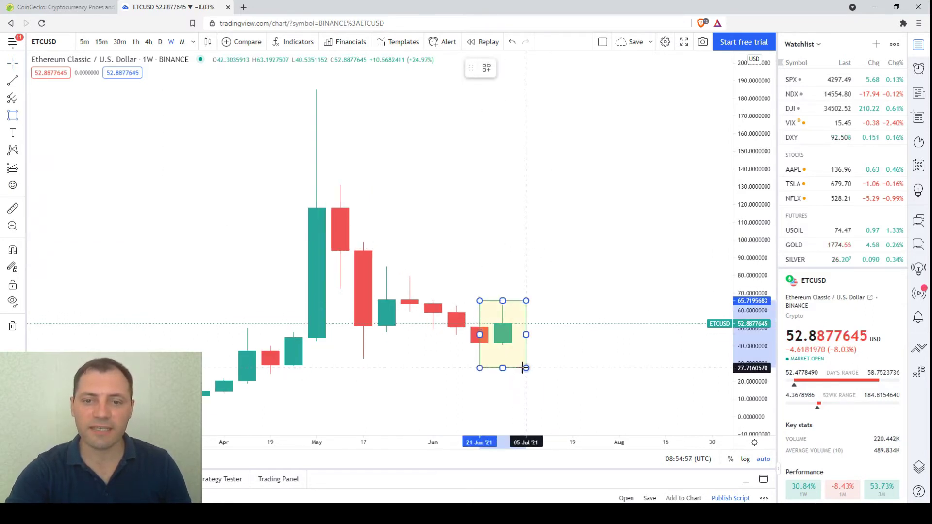
drag(479, 335, 456, 335)
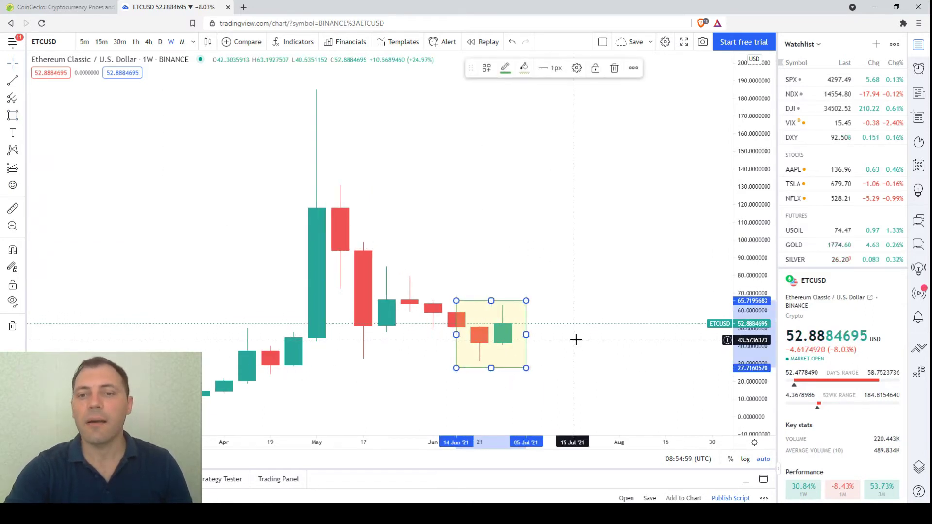
click(599, 285)
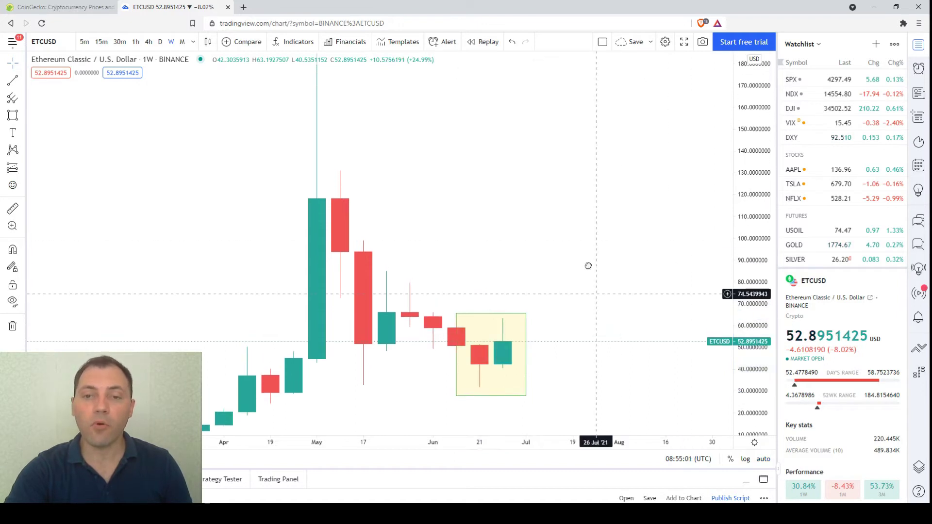
drag(599, 285, 530, 243)
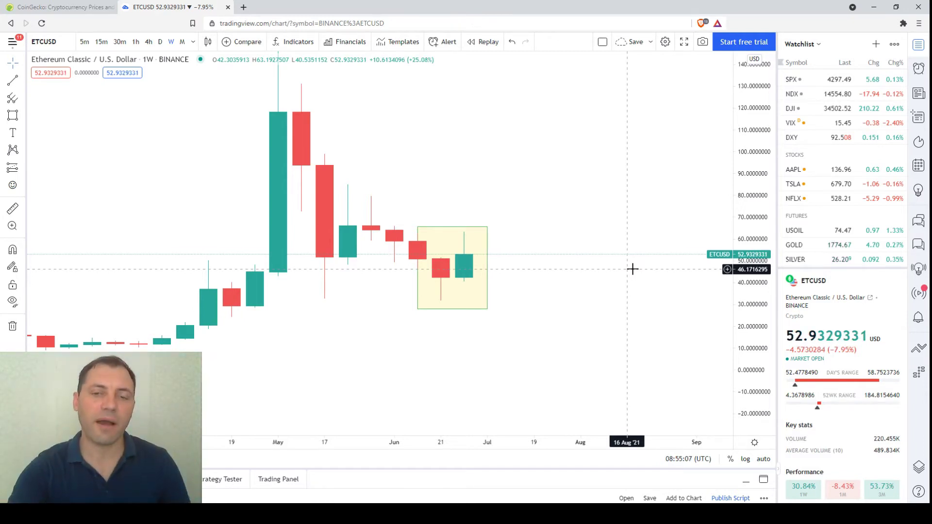
scroll(745, 247, down, 3)
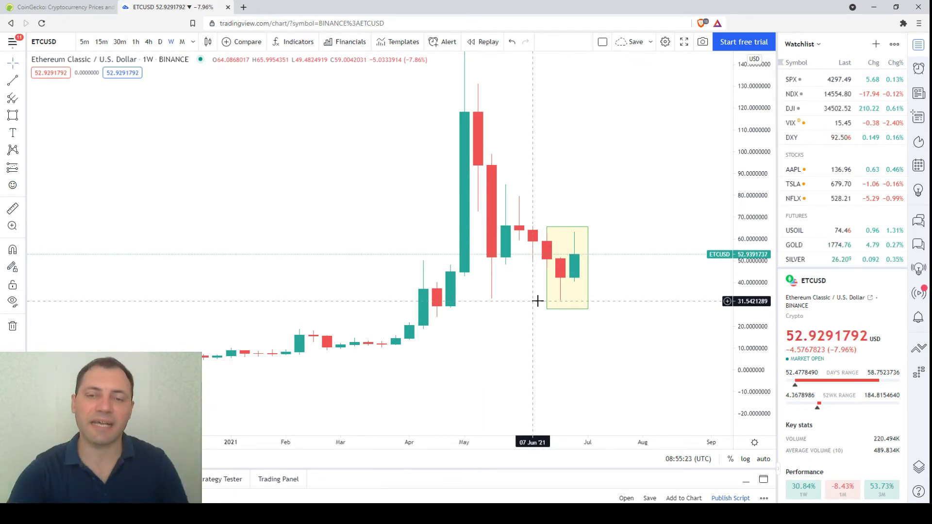
Switch the chart to the daily timeframe and show the price action from the spring rally up to the marked rectangle.
click(160, 42)
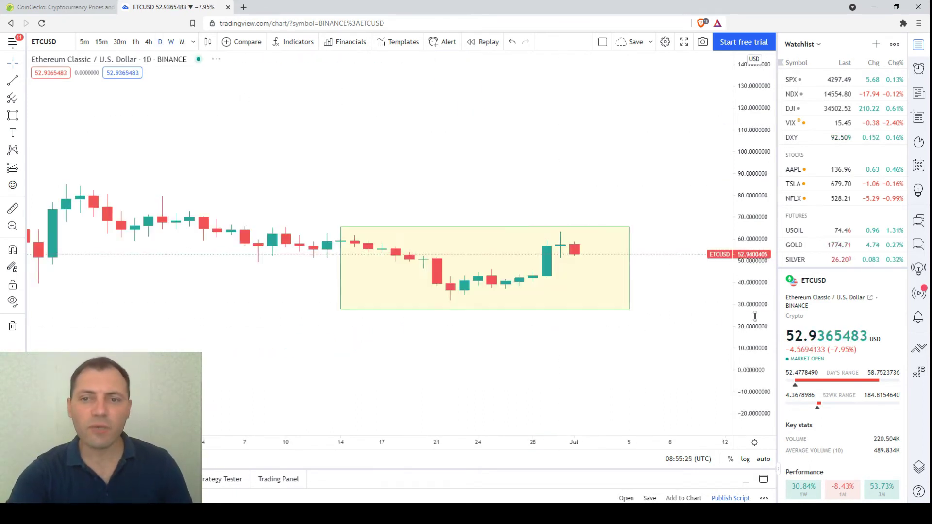
scroll(626, 292, down, 5)
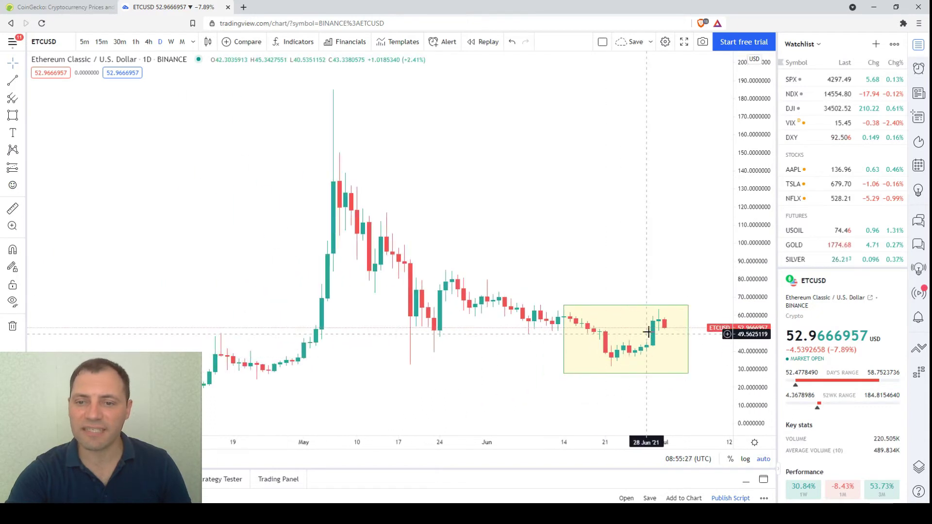
scroll(648, 325, down, 2)
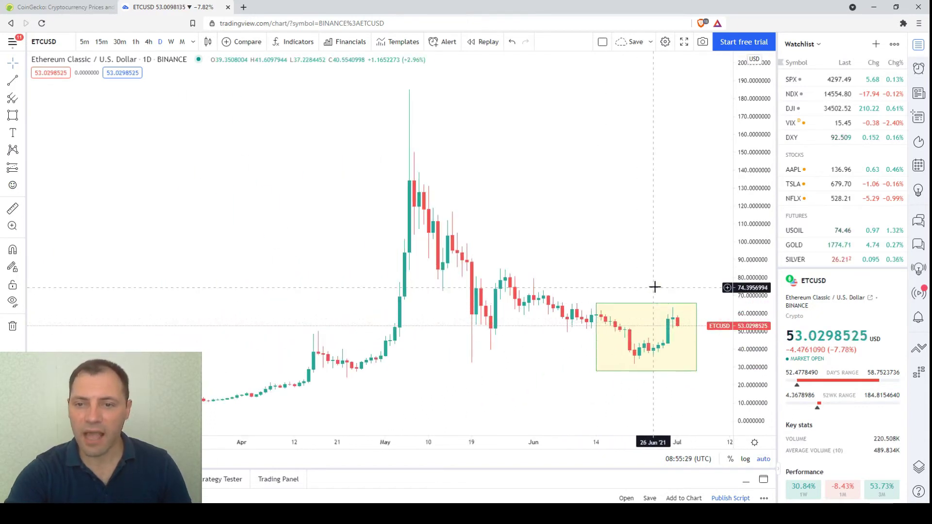
scroll(655, 284, down, 3)
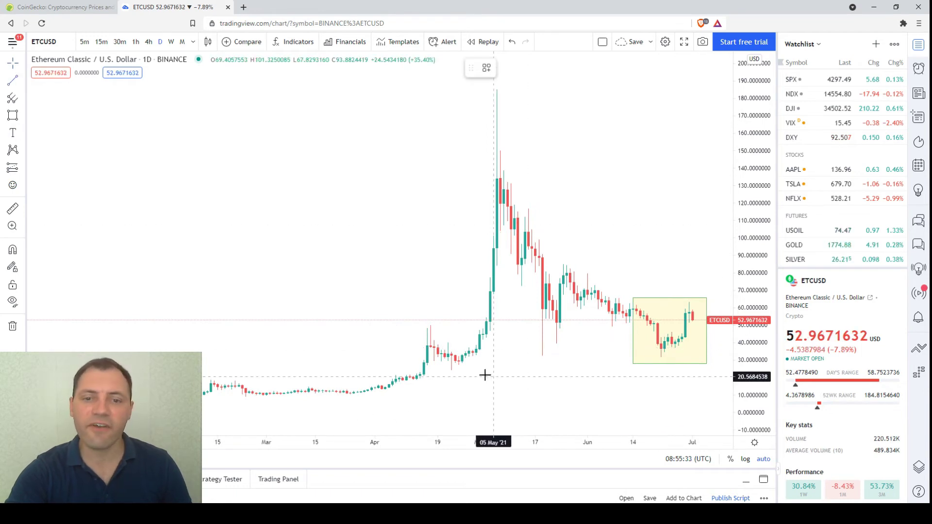
Draw a horizontal trend line at about 33.9 from 16 Apr '21 to 5 Jul '21 and colour it green.
click(427, 353)
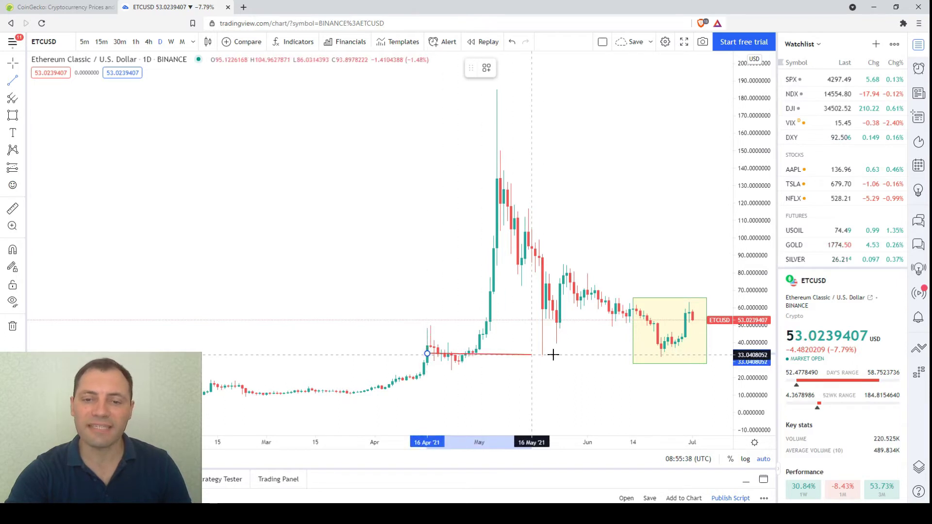
click(704, 354)
double_click(557, 356)
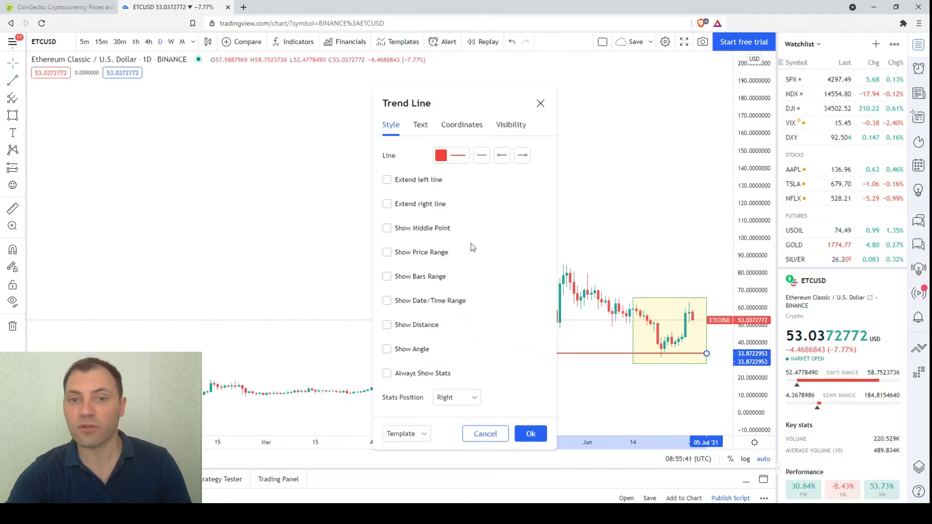
click(460, 161)
click(492, 189)
click(530, 433)
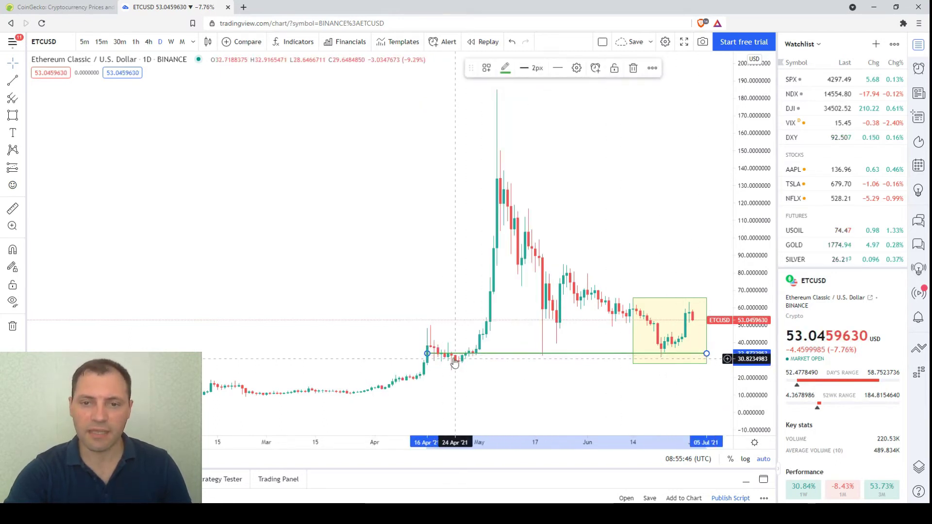
Extend the green line's start back to late 2017 at about 34.9 and move its end to 10 Jul '21 at about 36.3.
scroll(451, 372, down, 4)
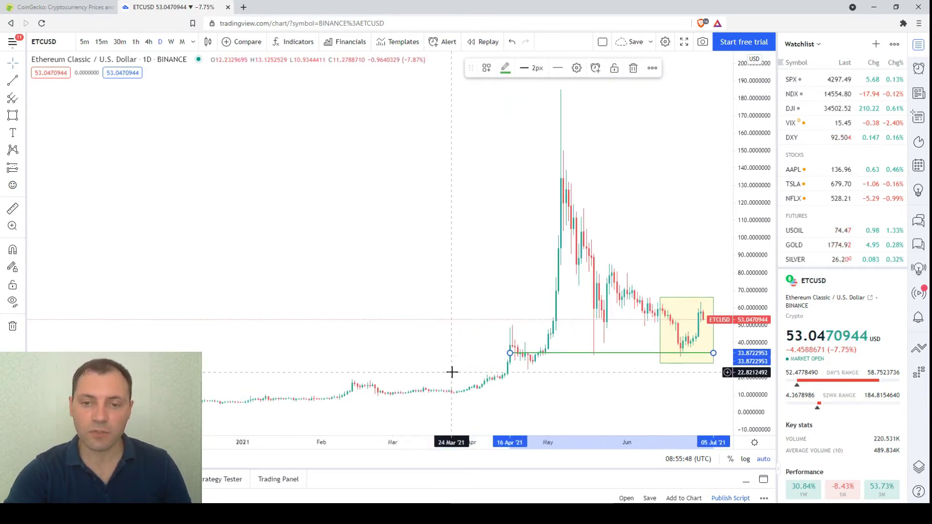
scroll(450, 375, down, 5)
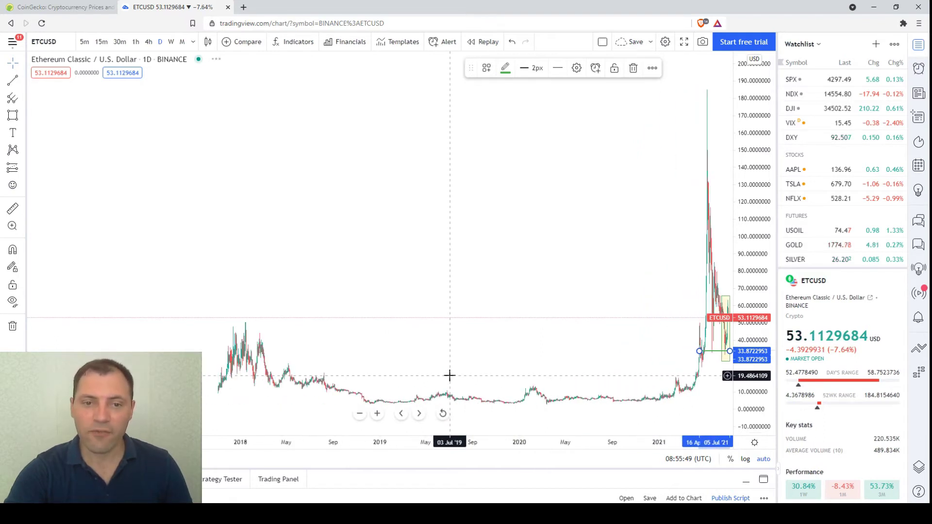
drag(535, 350, 501, 349)
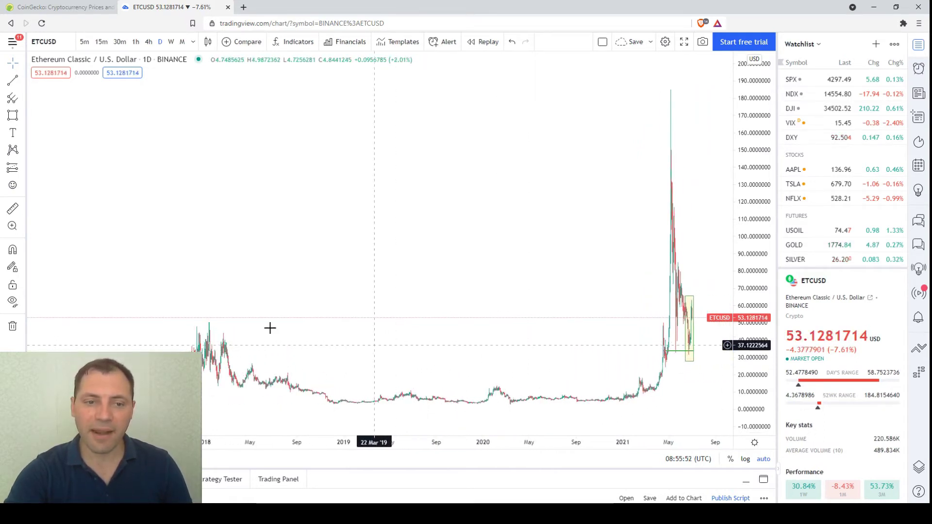
drag(668, 350, 197, 345)
click(197, 349)
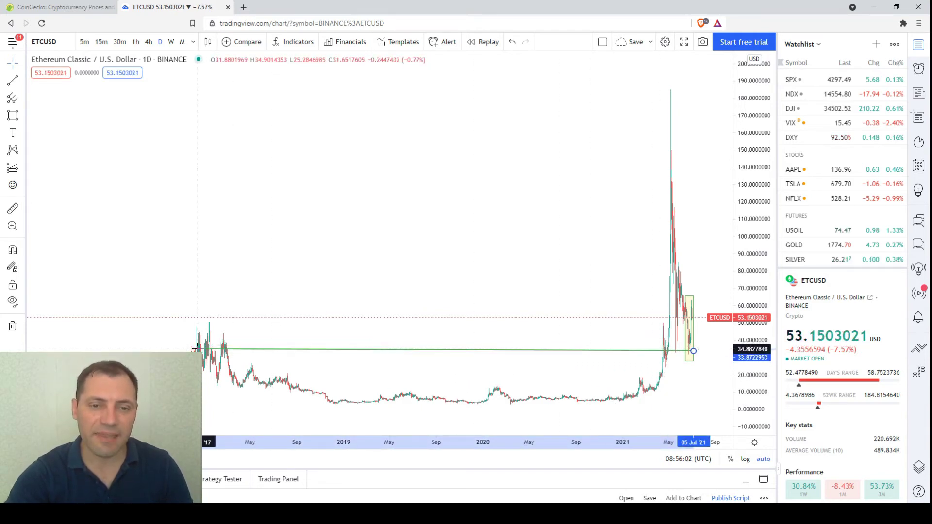
drag(693, 352, 696, 346)
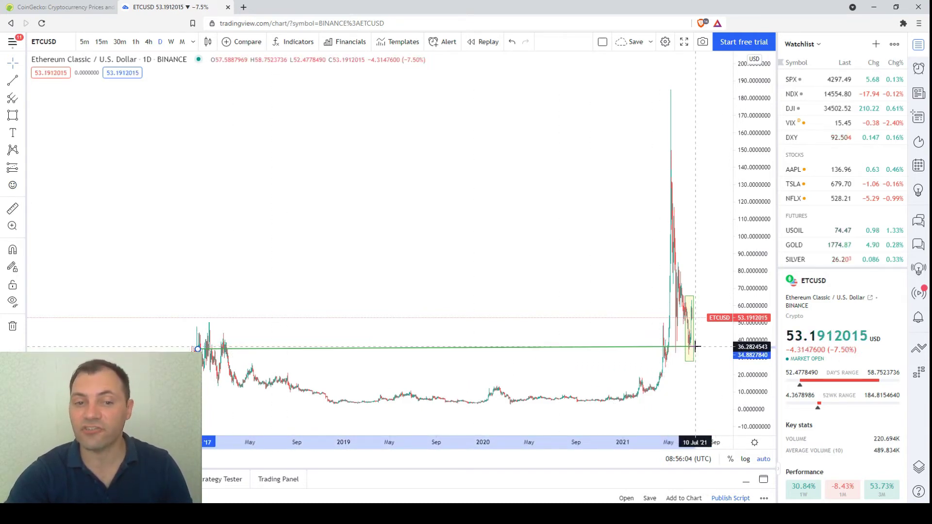
Draw a rectangle around the green support line from late 2017 to 7 Aug '21, between about 25 and 45.5.
scroll(252, 347, down, 2)
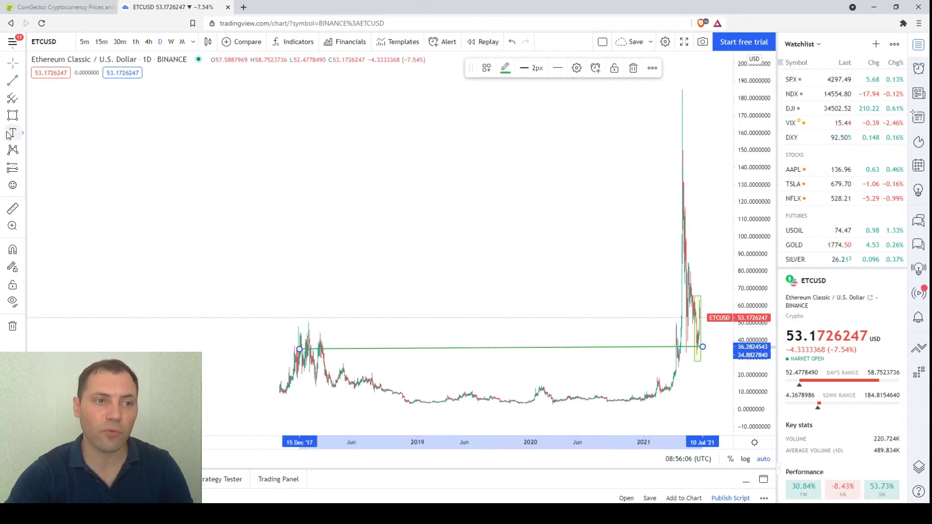
click(297, 365)
scroll(296, 365, up, 1)
mouse_move(194, 330)
mouse_down()
mouse_move(267, 368)
mouse_move(706, 366)
mouse_up()
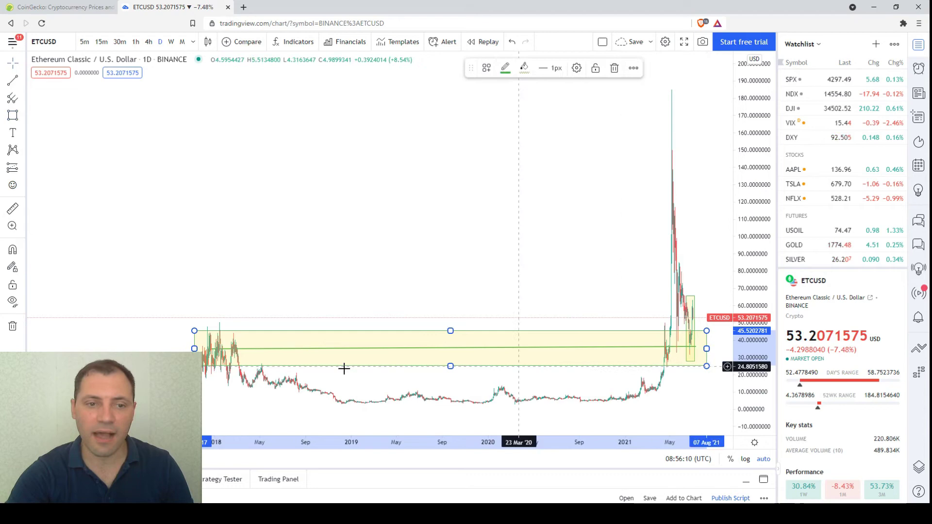
scroll(226, 348, up, 10)
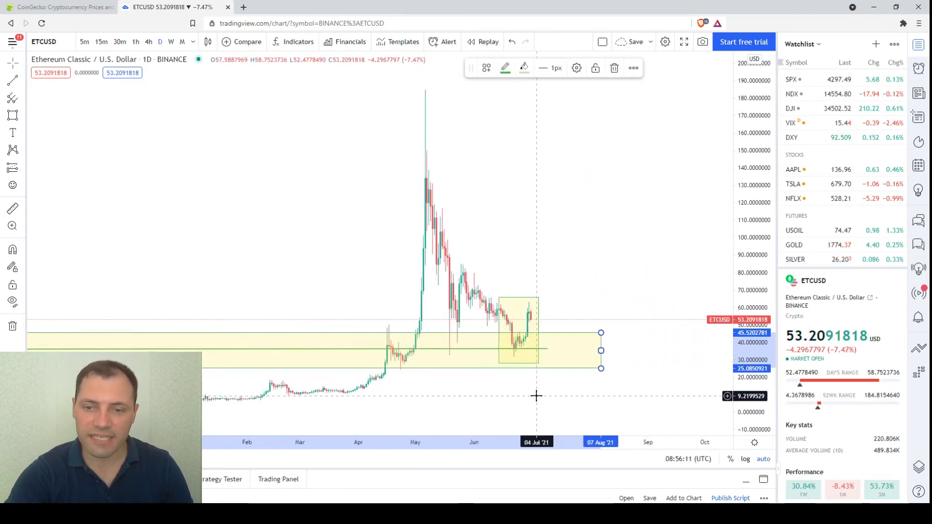
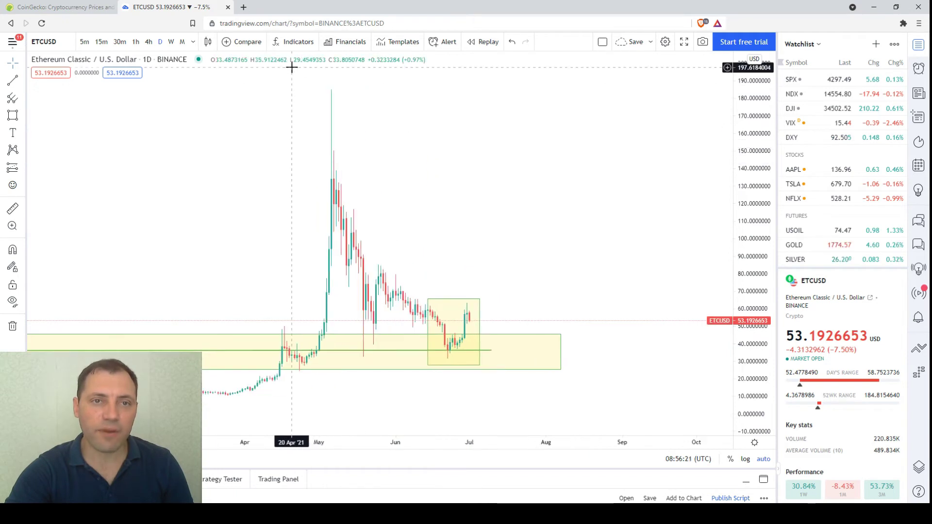
Add two Moving Average indicators to the daily chart.
click(295, 42)
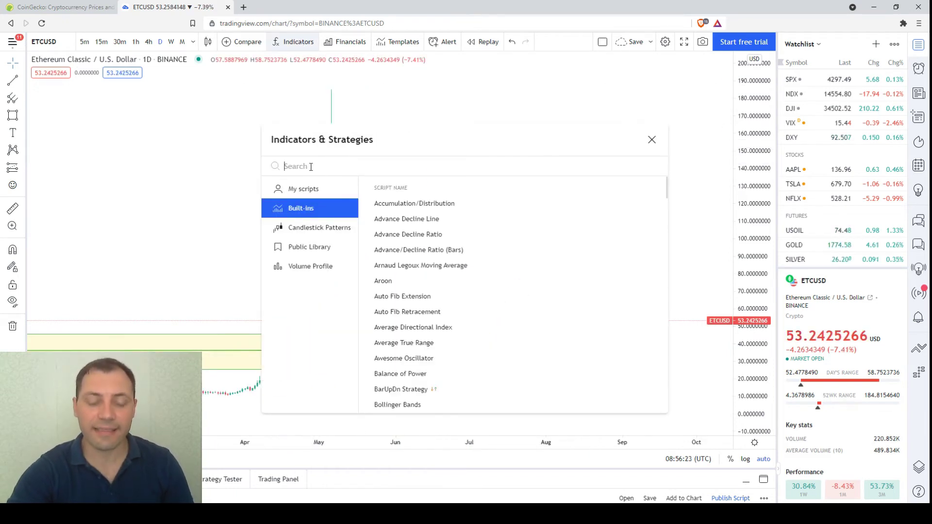
text(Moving)
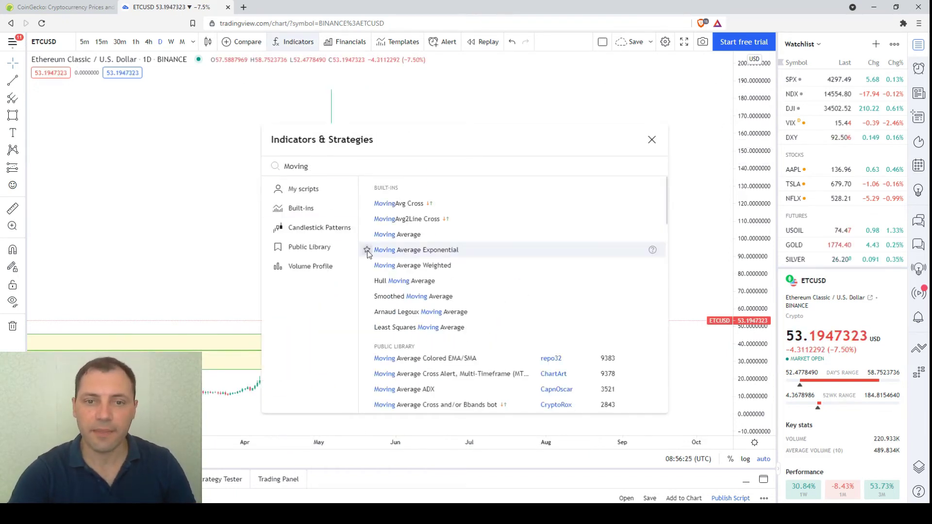
double_click(386, 238)
key(Escape)
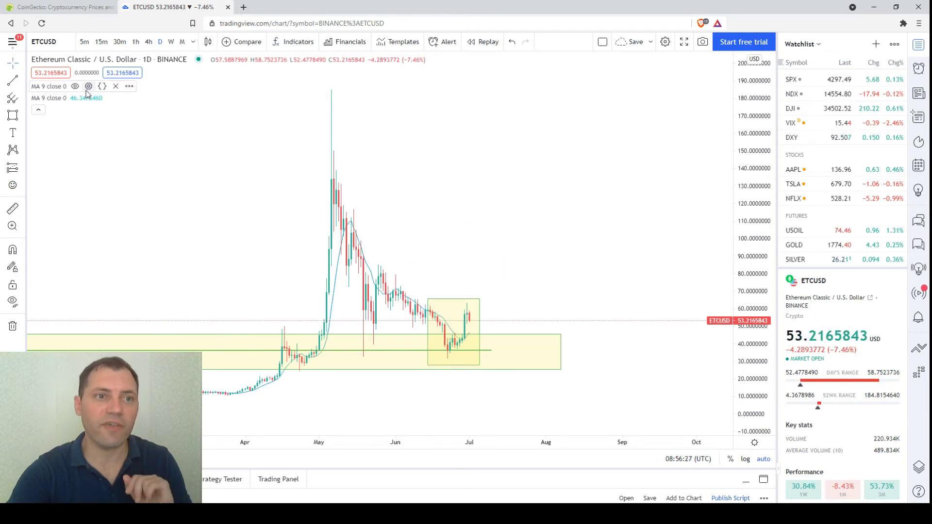
Set the first moving average's length to 30 and give it a light cyan line of the second thickness.
click(89, 87)
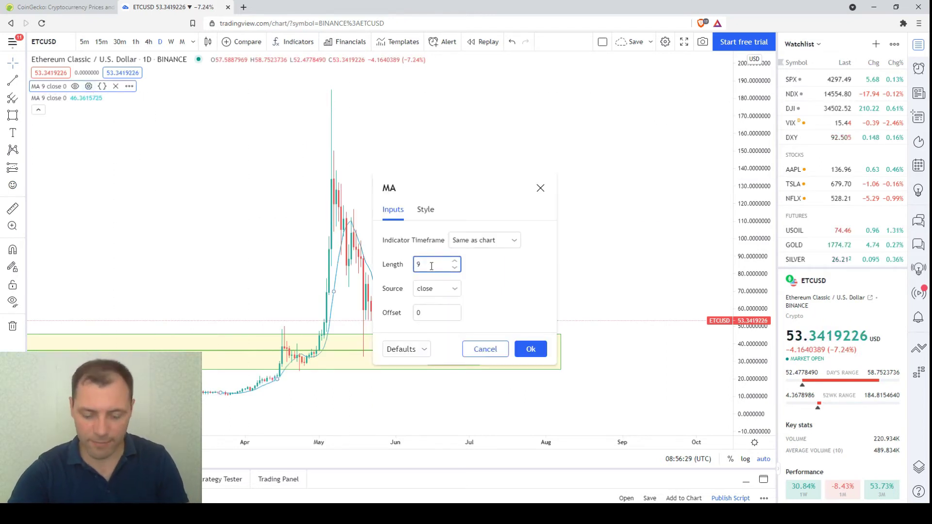
key(BackSpace)
text(30)
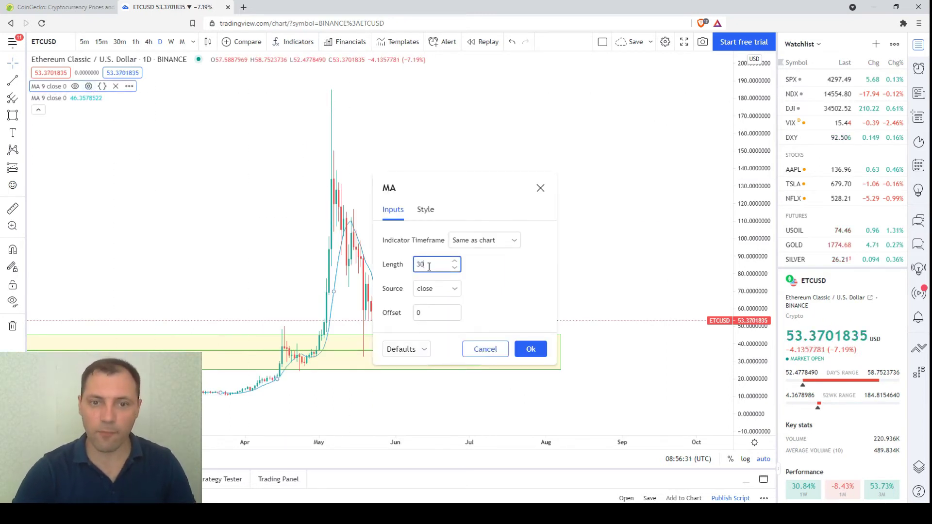
click(425, 209)
click(437, 239)
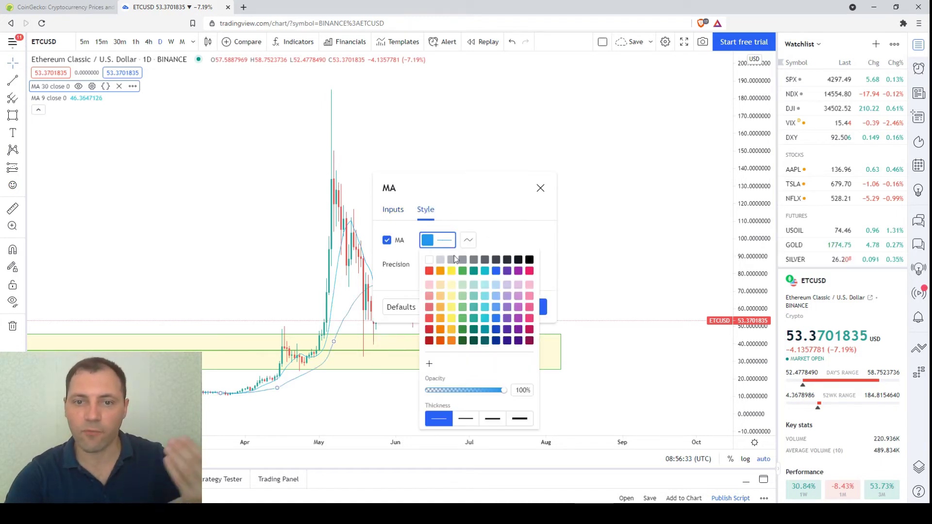
click(485, 286)
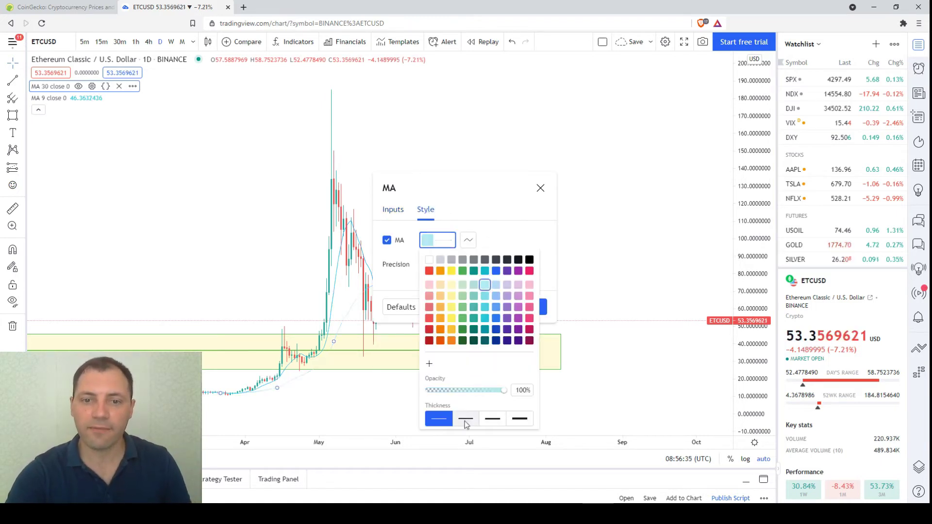
click(543, 306)
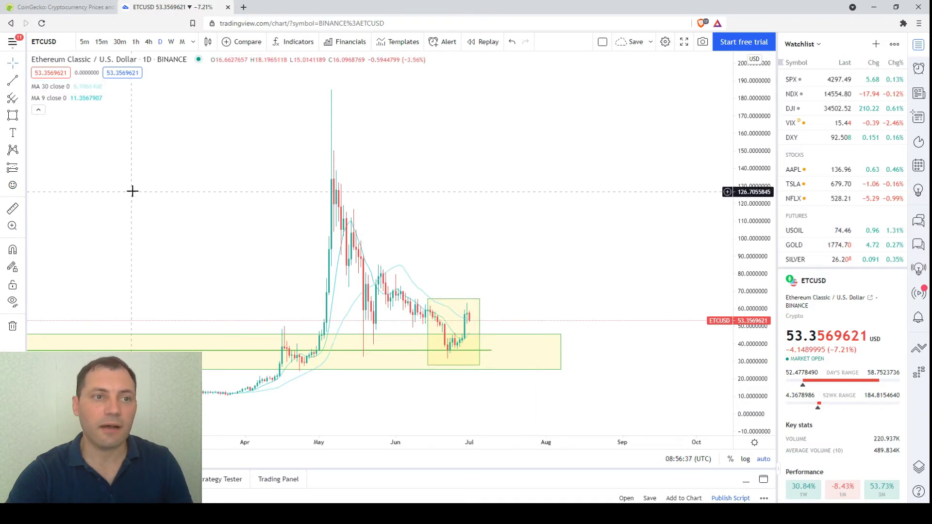
Set the second moving average's length to 90 and give it a purple line of the second thickness.
click(89, 99)
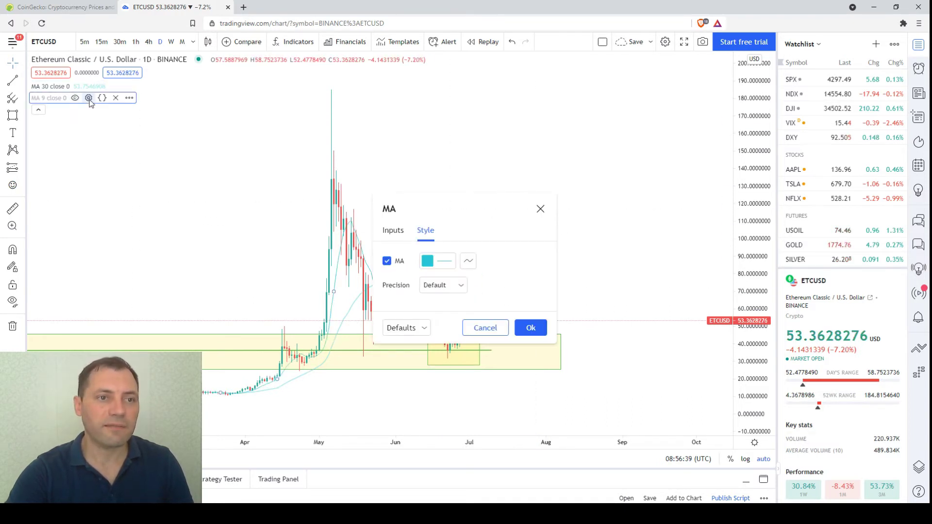
click(393, 231)
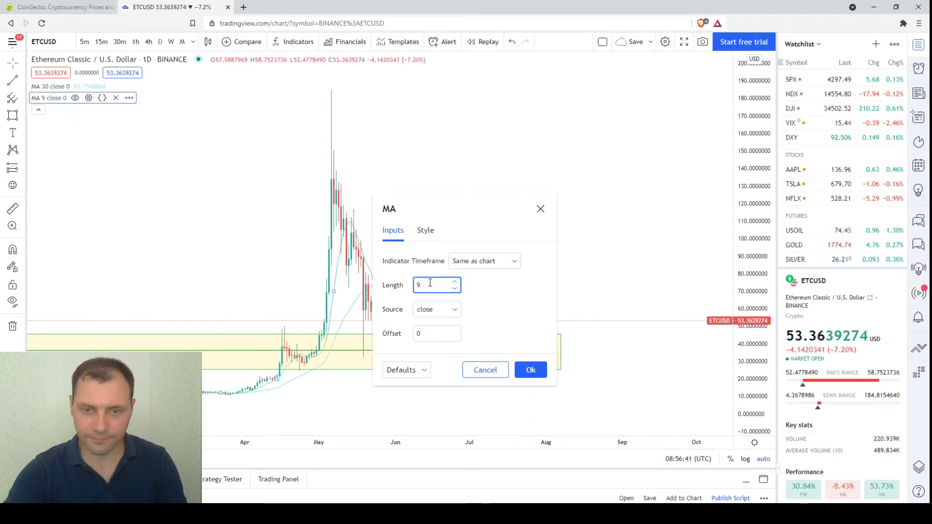
click(426, 231)
click(439, 262)
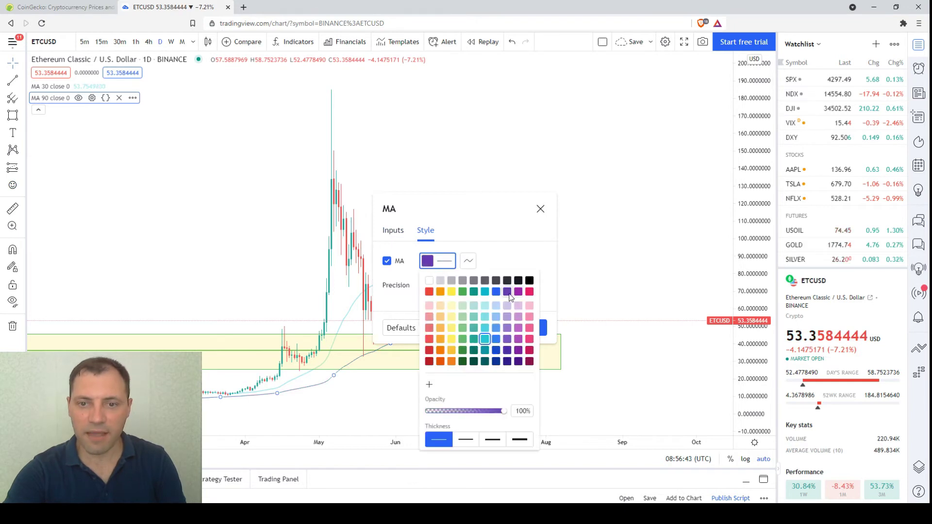
click(517, 291)
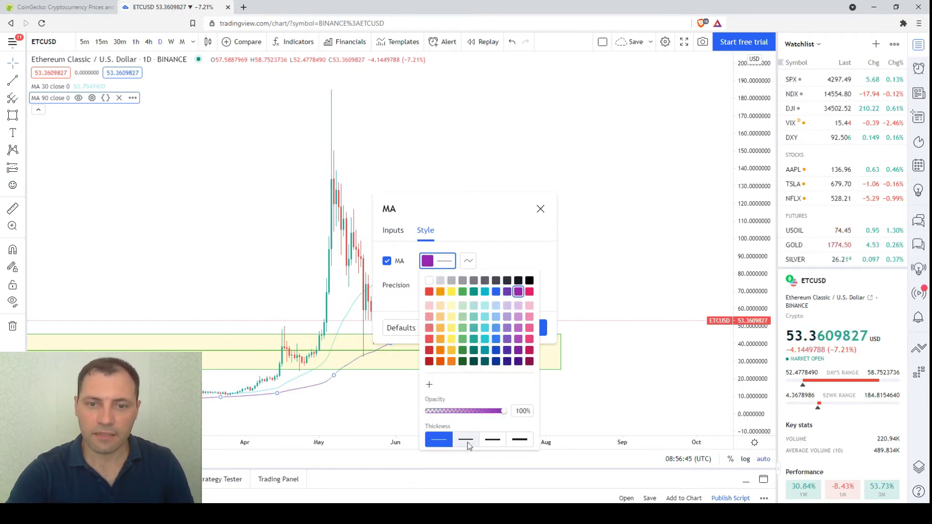
click(466, 440)
click(531, 327)
click(531, 327)
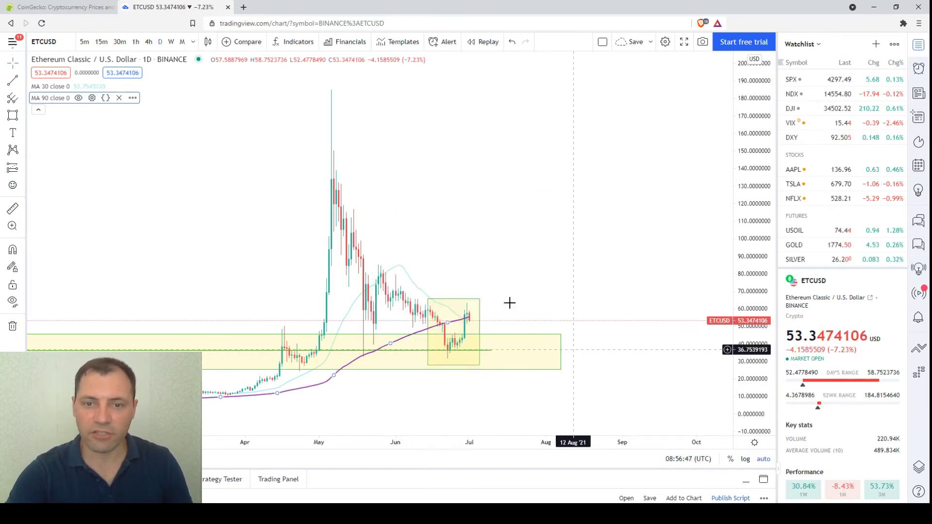
Recolour the 30-period moving average line to blue.
double_click(388, 268)
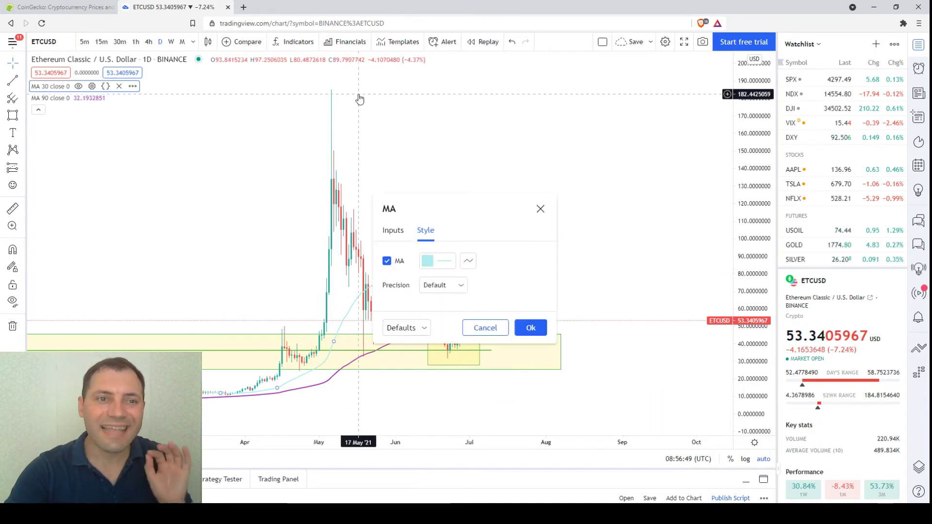
click(441, 262)
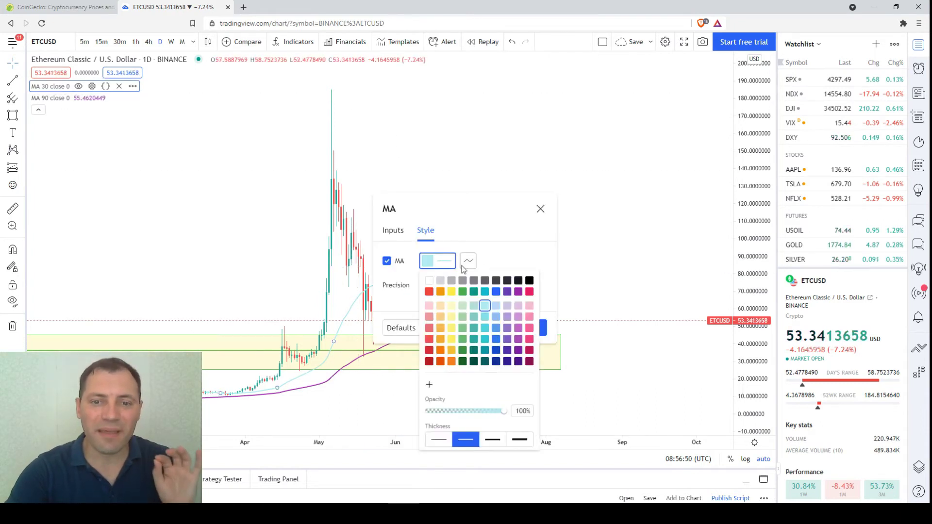
click(496, 292)
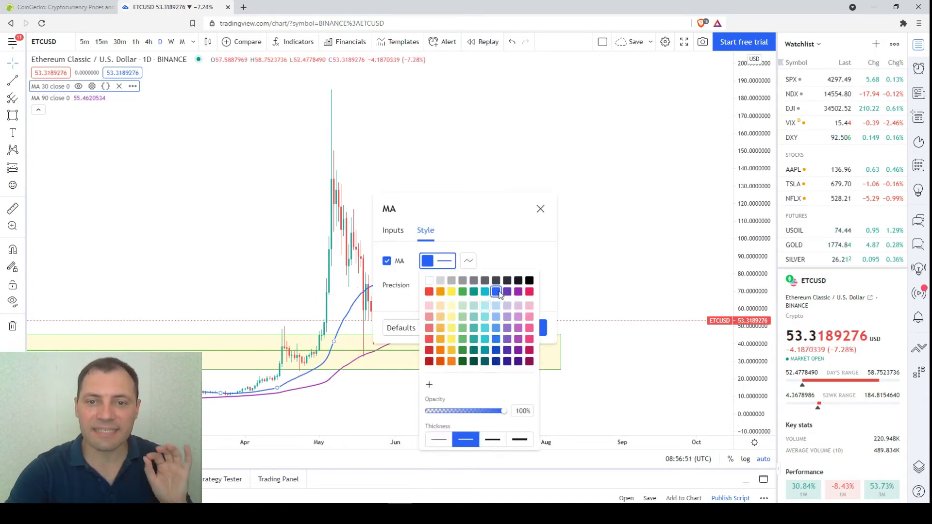
click(544, 329)
Examine the two moving averages around the marked rectangle and the price history along the long-term support zone.
scroll(596, 289, up, 6)
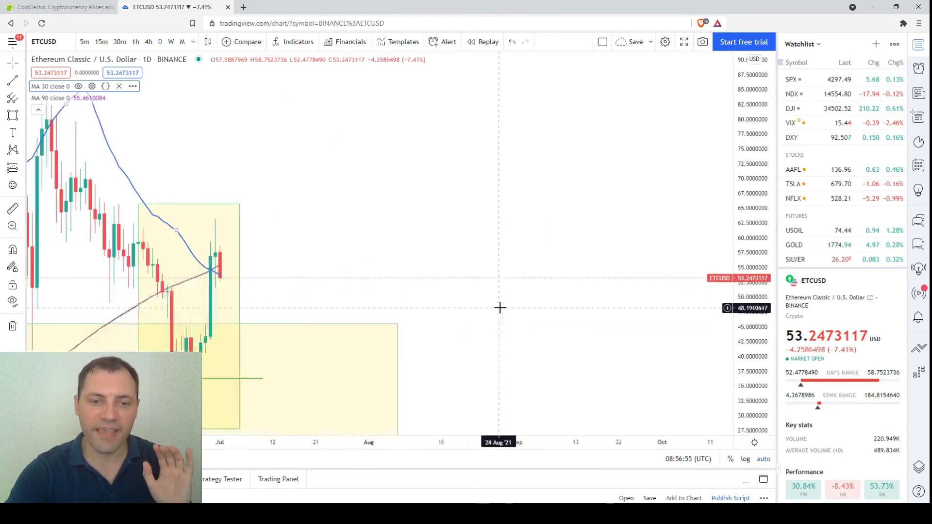
drag(500, 307, 326, 294)
scroll(624, 292, down, 5)
scroll(493, 320, up, 4)
drag(493, 320, 580, 310)
scroll(495, 322, up, 3)
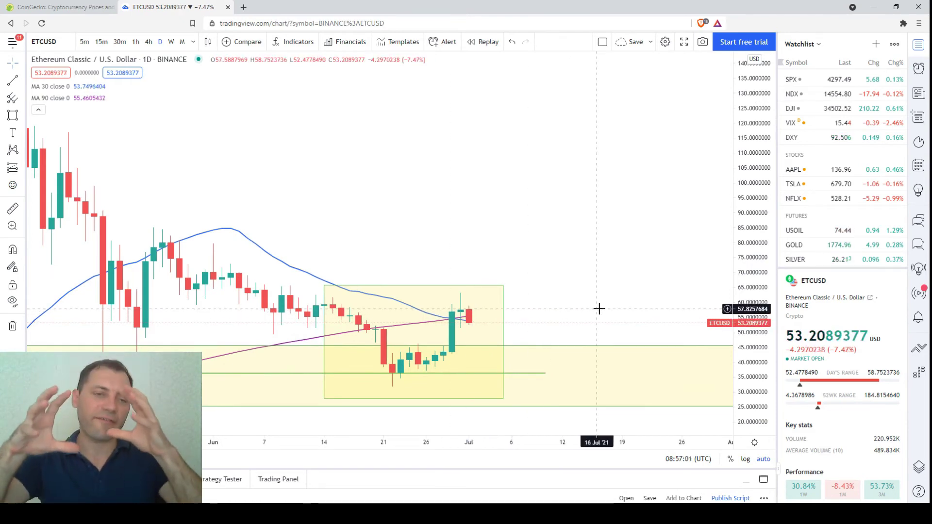
scroll(598, 308, down, 3)
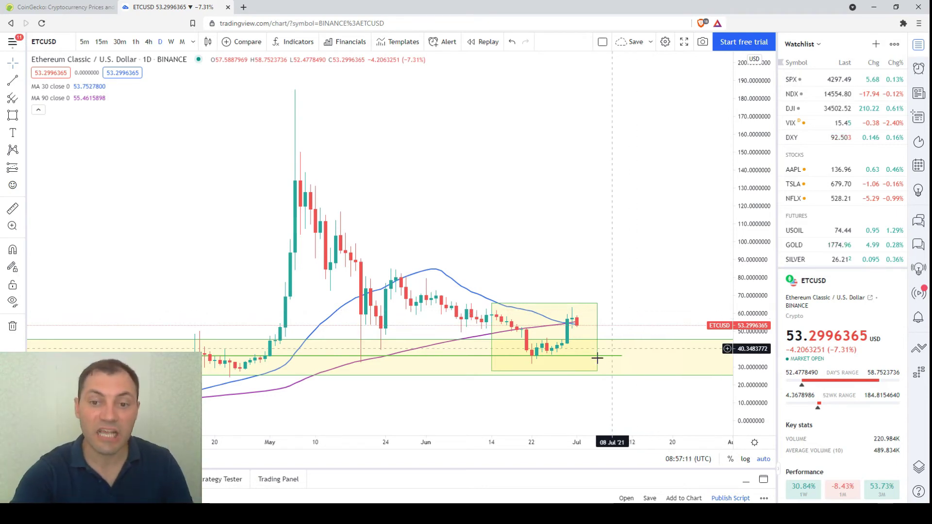
scroll(597, 357, down, 2)
click(614, 344)
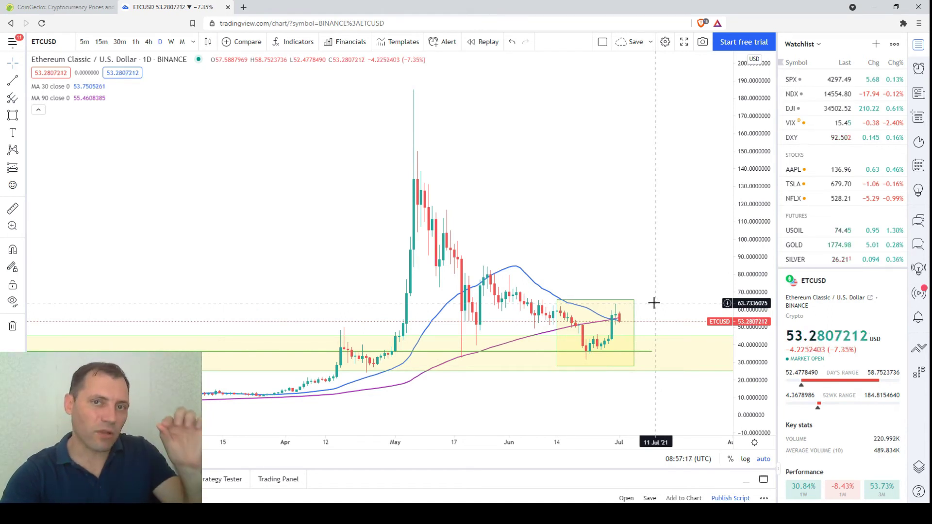
scroll(418, 358, down, 10)
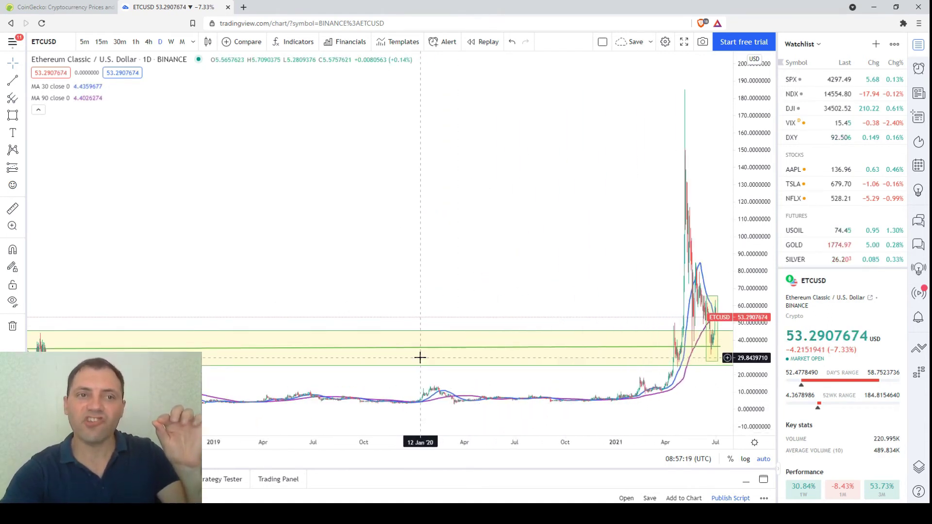
scroll(486, 359, up, 5)
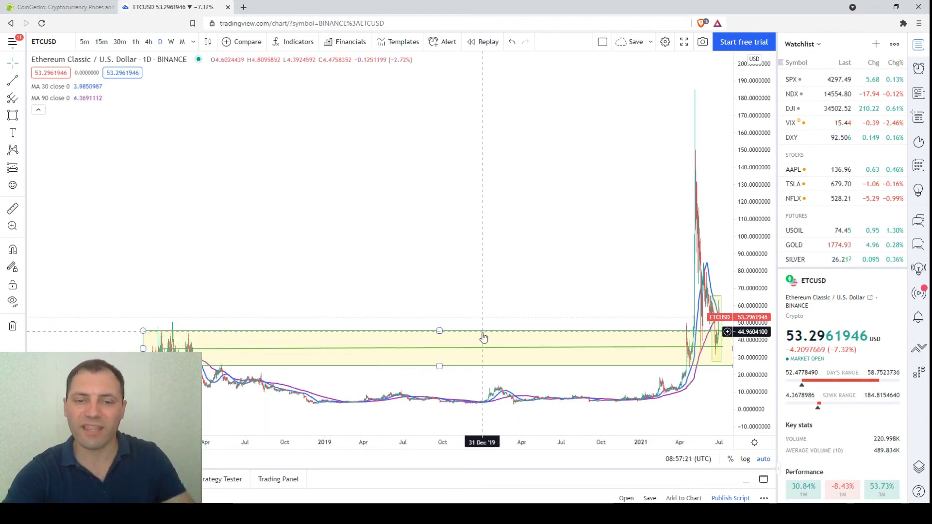
scroll(492, 358, up, 5)
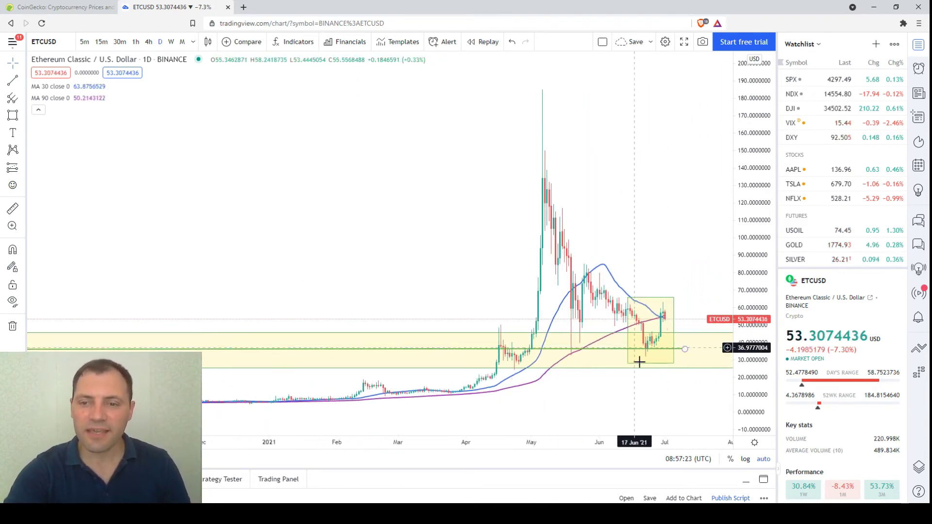
scroll(620, 308, up, 3)
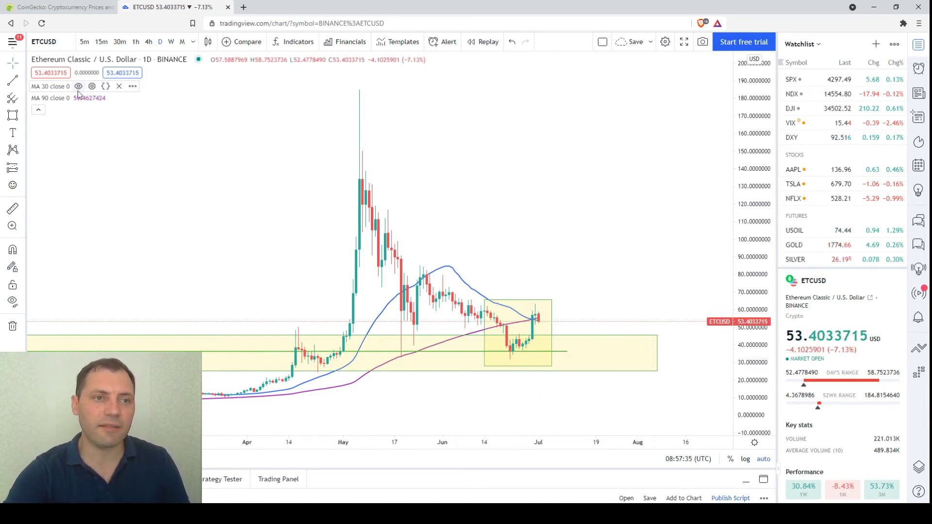
Hide both moving averages and switch the chart to the 4-hour timeframe.
click(78, 86)
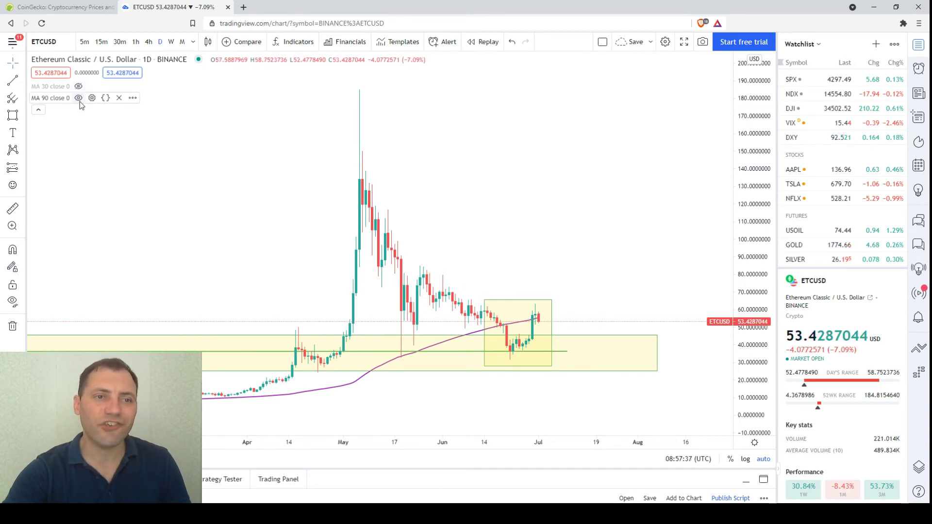
click(78, 97)
click(148, 42)
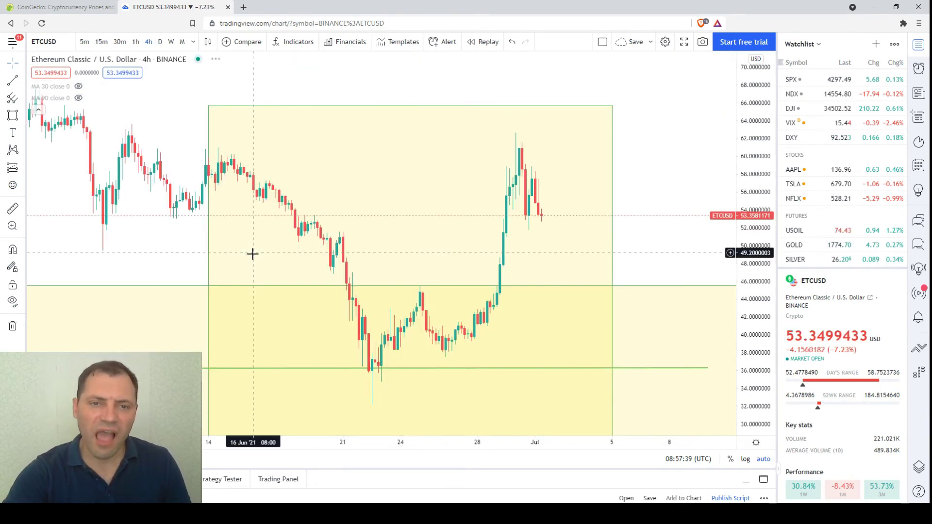
Draw a descending trend line from 6 May '21 at about 156.4 to late May at about 61.6 and colour it red.
scroll(275, 240, down, 3)
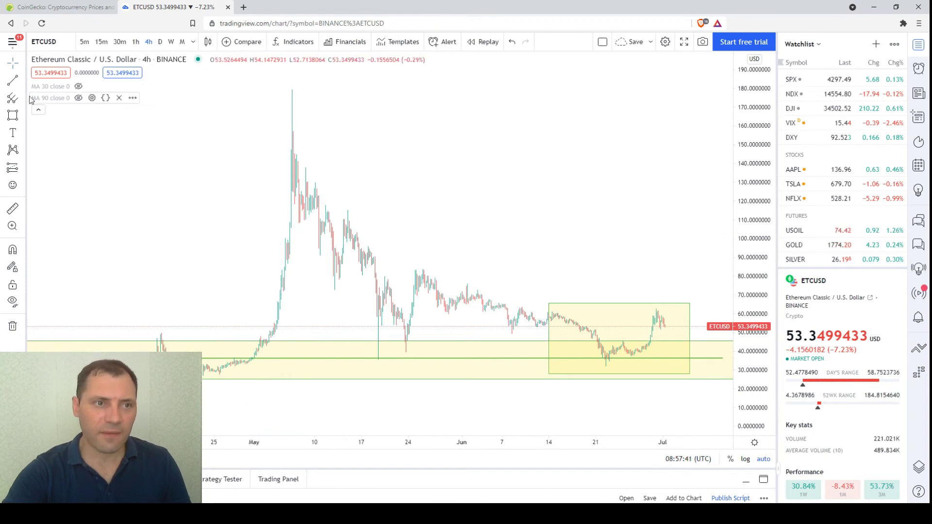
click(12, 80)
click(290, 133)
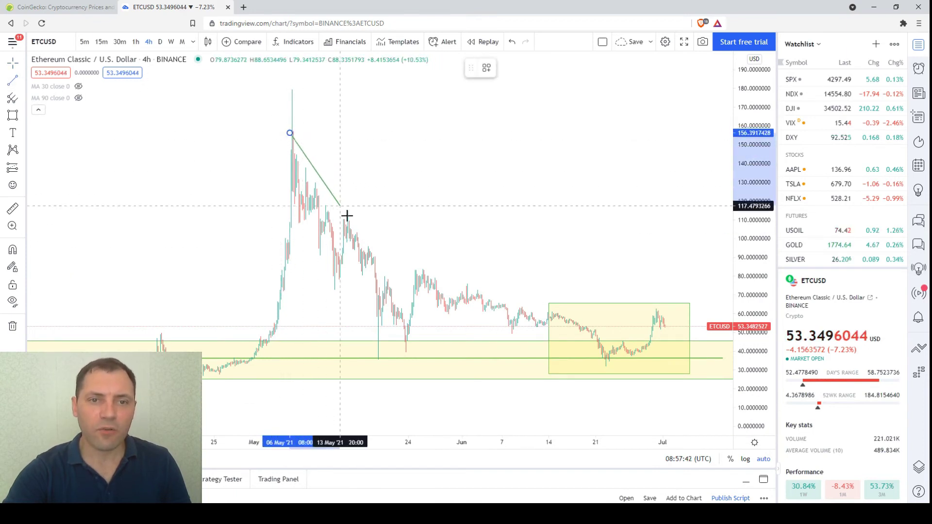
click(424, 311)
double_click(352, 218)
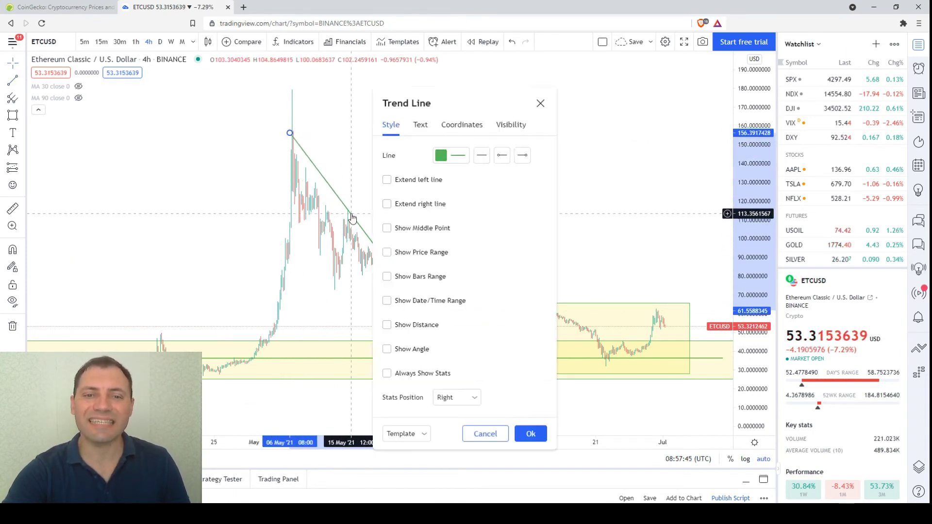
click(451, 155)
click(442, 186)
click(599, 198)
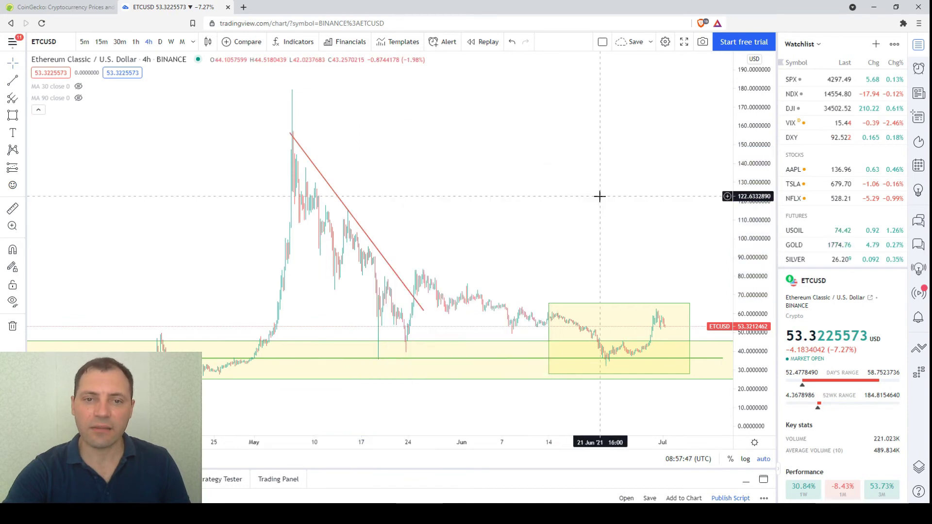
scroll(597, 204, up, 1)
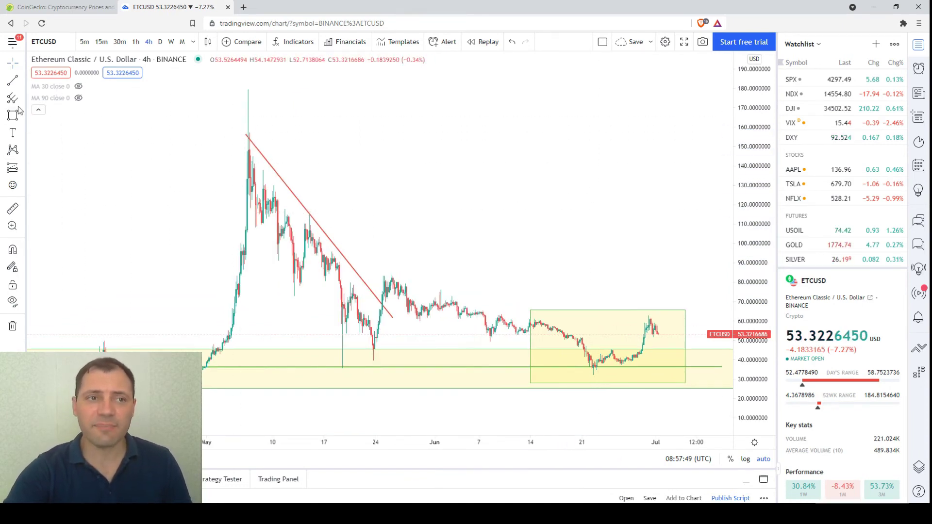
Draw a second descending trend line from 24 May '21 at about 83.7 to 4 Jul '21 at about 46.0.
click(13, 80)
click(381, 276)
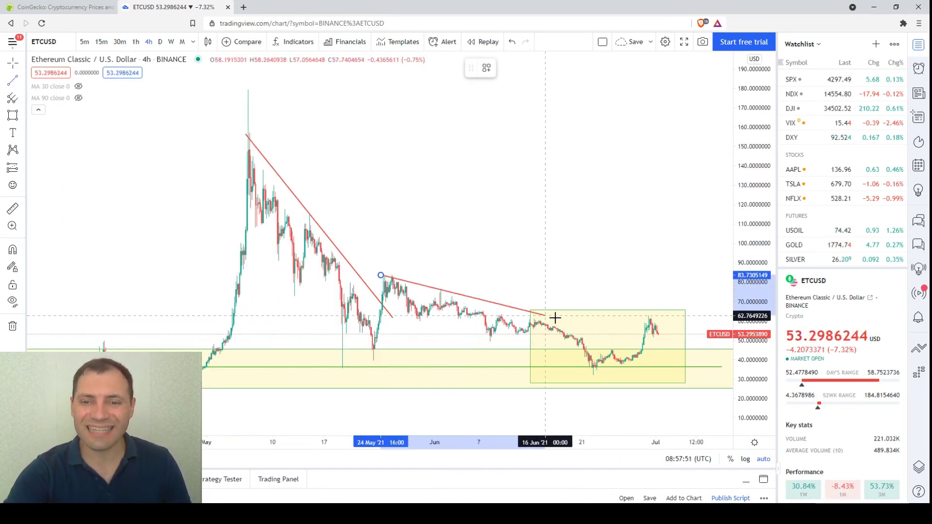
click(672, 344)
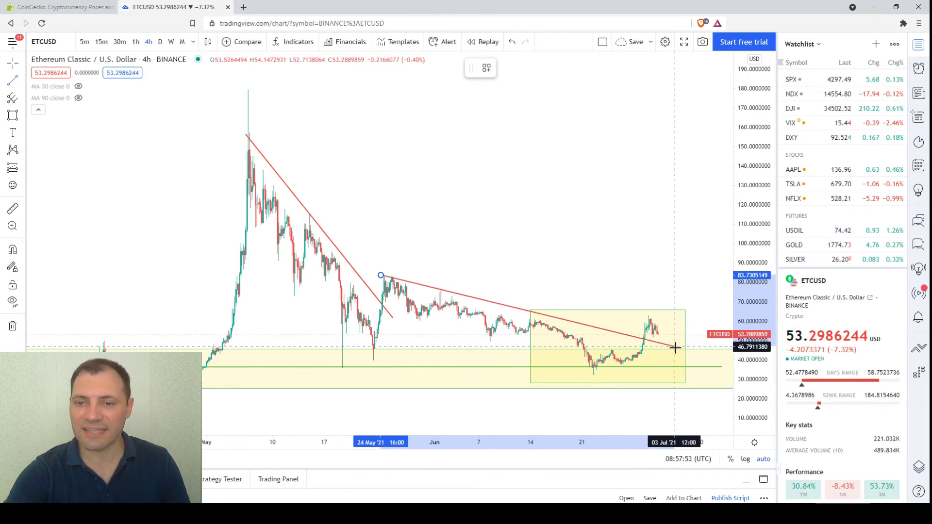
click(678, 348)
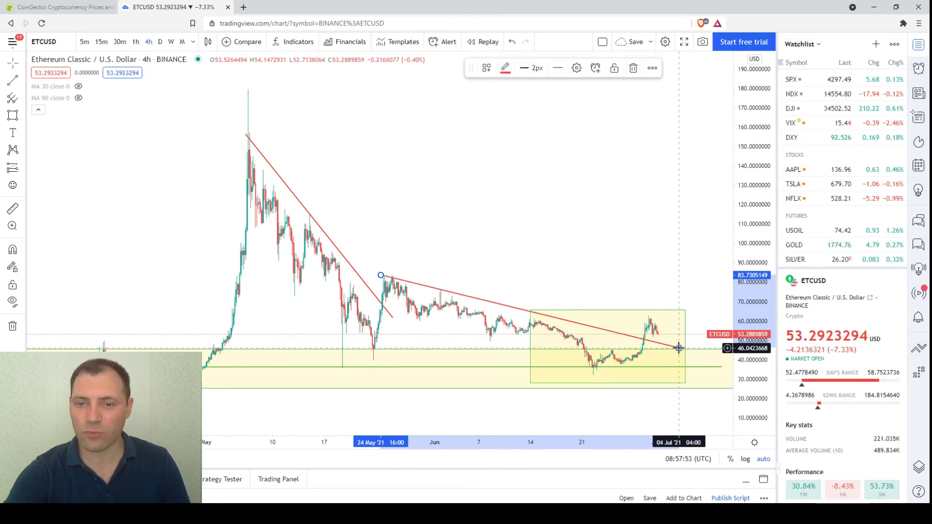
Delete the rectangle marking the recent price zone from mid-June to early July.
click(676, 312)
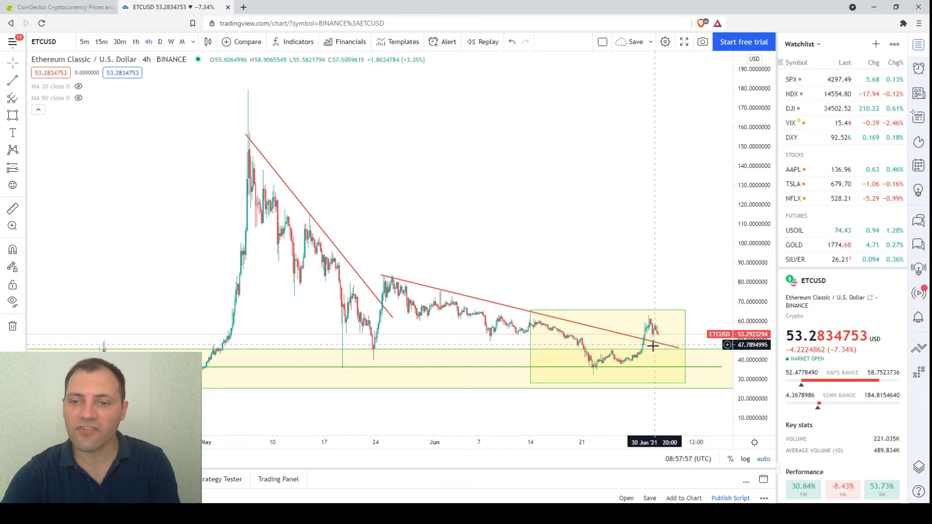
click(669, 320)
key(Delete)
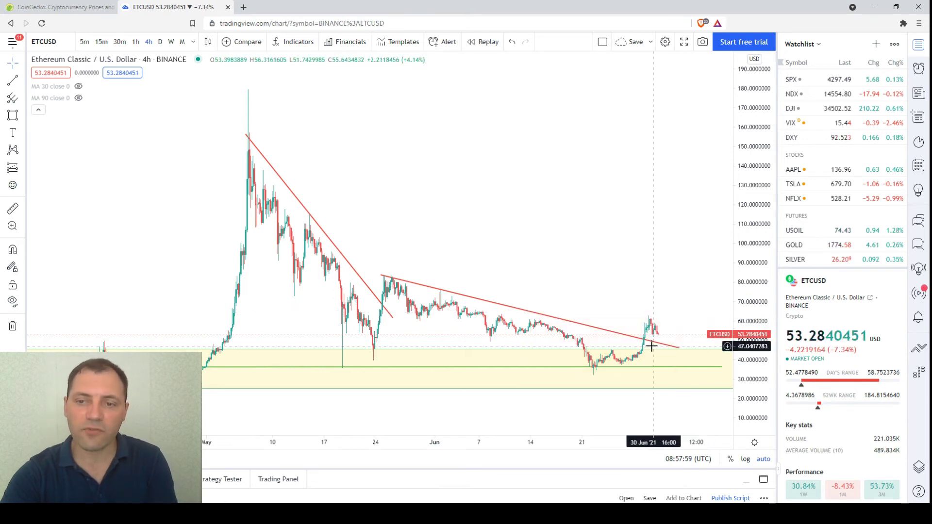
Copy the second trend line below the lows, running from about 46.1 to 28.3, and place a parallel copy above from about 76.3 to 58.5.
click(646, 340)
scroll(606, 325, down, 1)
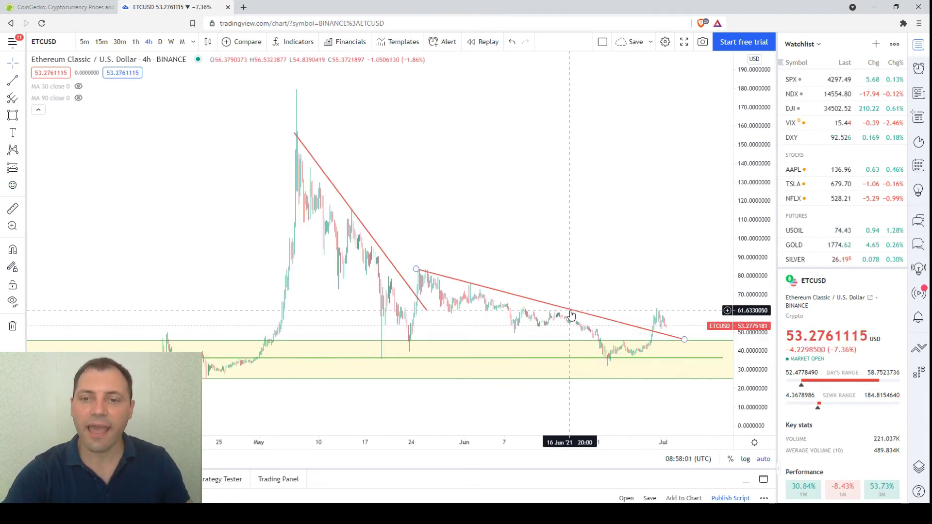
drag(571, 315, 555, 364)
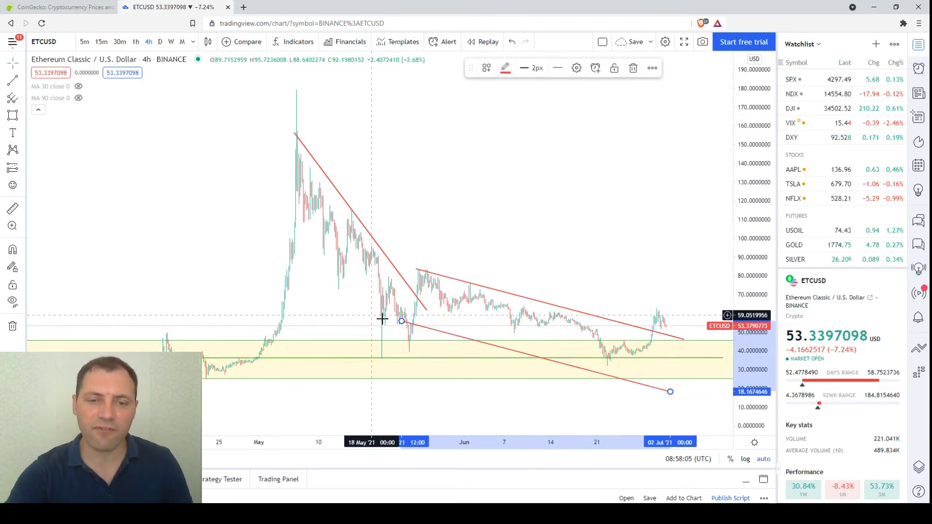
drag(401, 322, 398, 339)
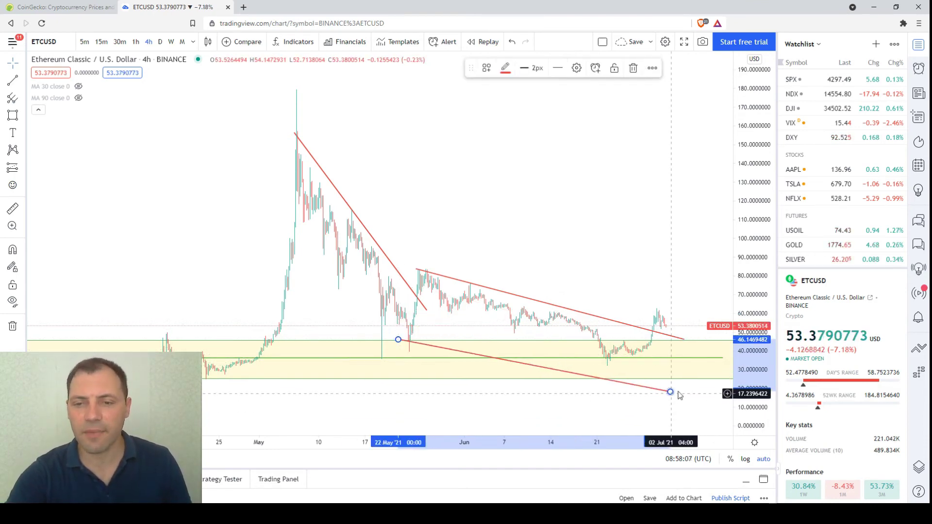
drag(670, 391, 693, 372)
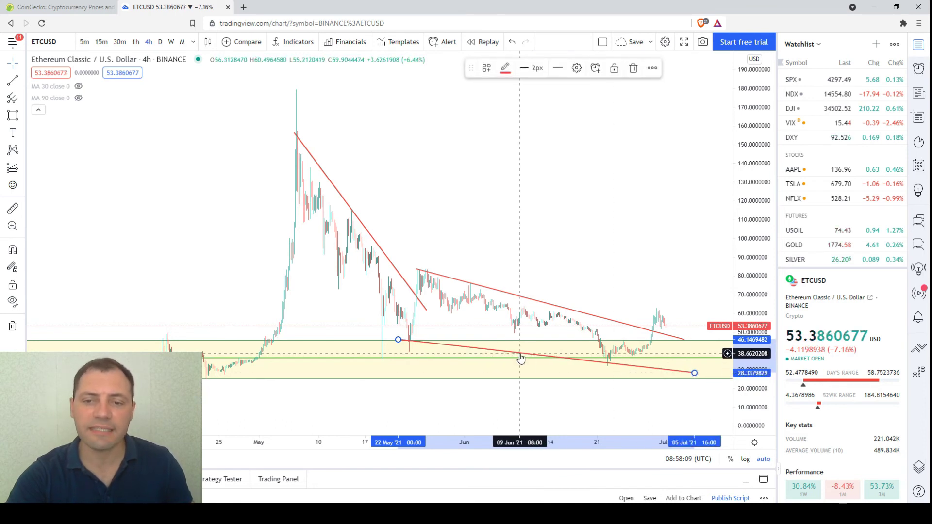
drag(519, 354, 533, 290)
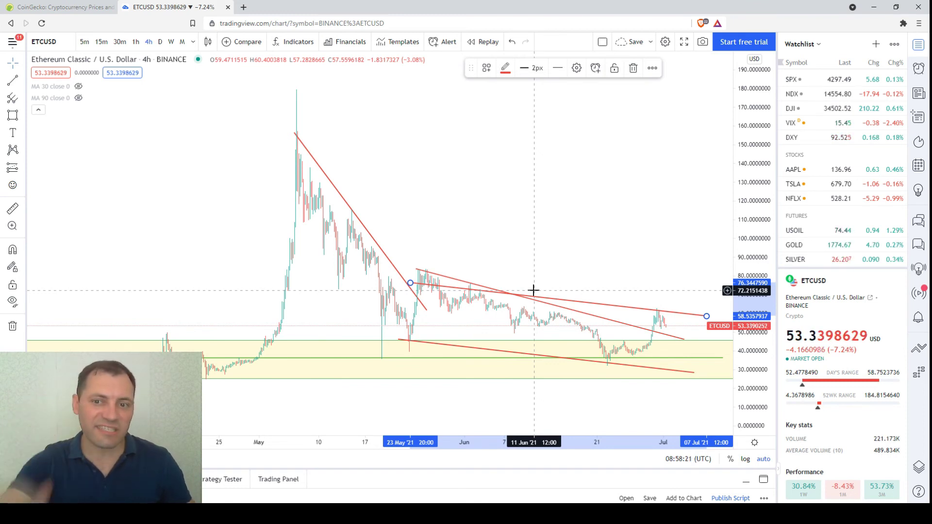
Switch the chart to the daily timeframe and examine the price history along the long-term support zone back to 2018.
scroll(526, 269, down, 5)
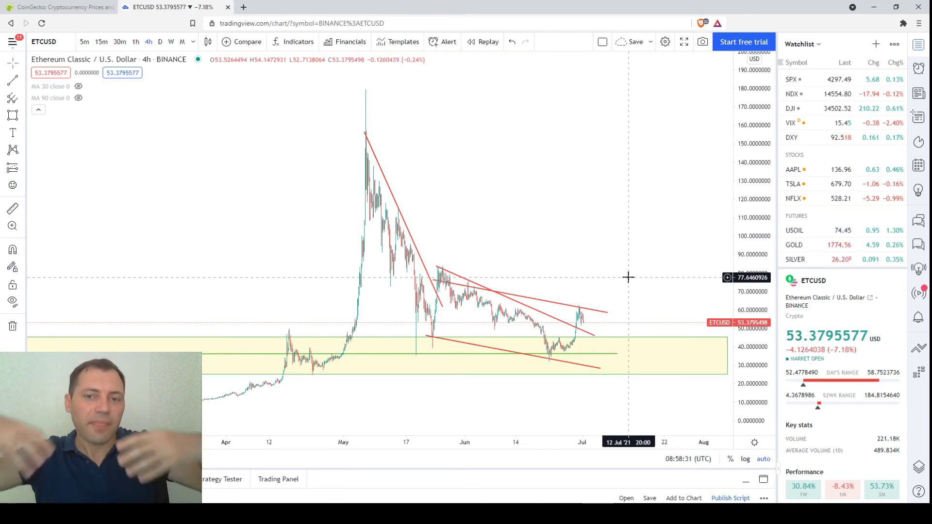
scroll(631, 371, down, 1)
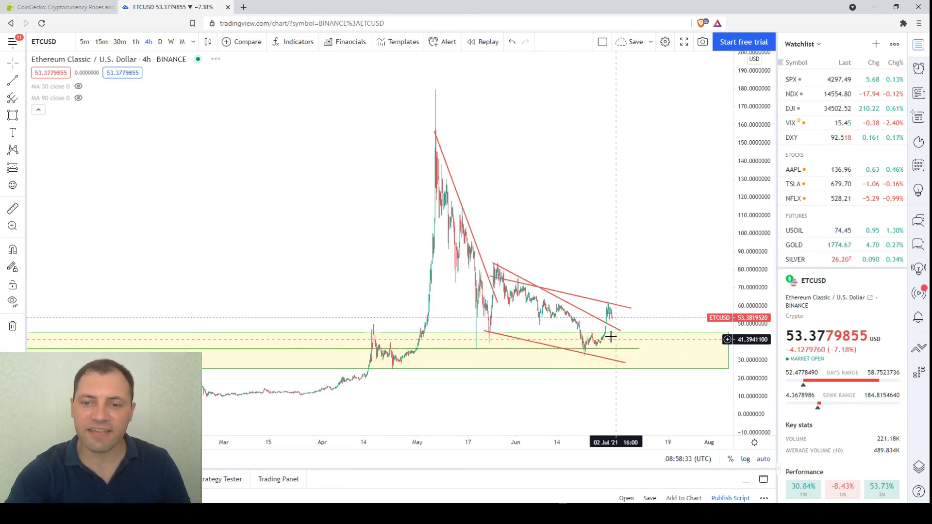
scroll(587, 350, down, 4)
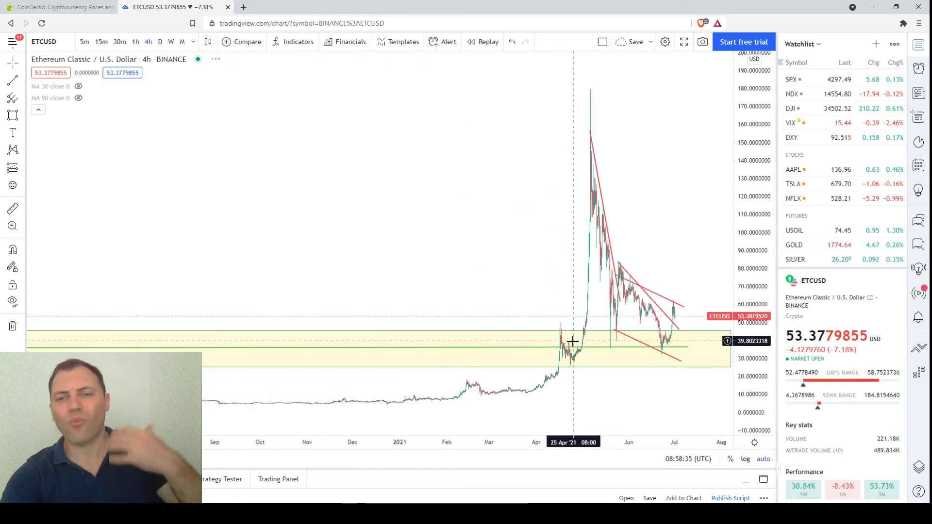
text(1D)
key(Return)
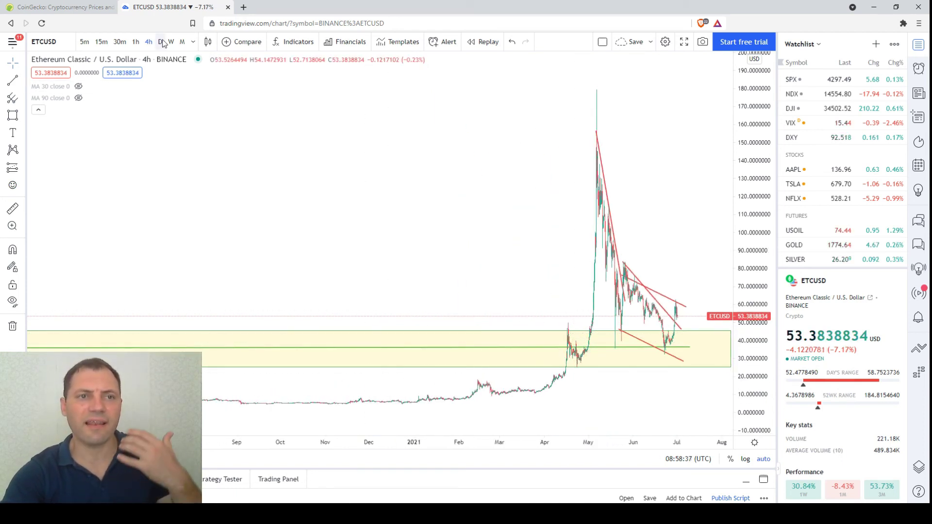
scroll(422, 320, up, 2)
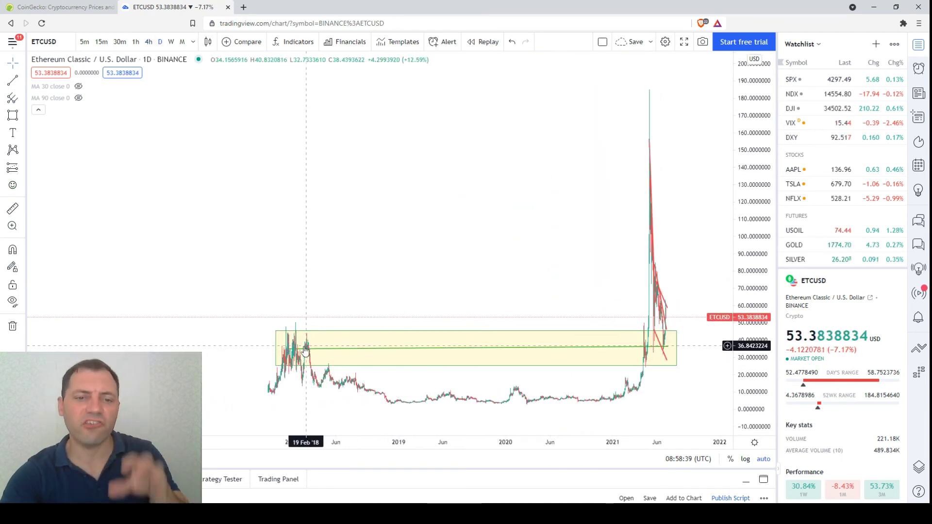
click(298, 348)
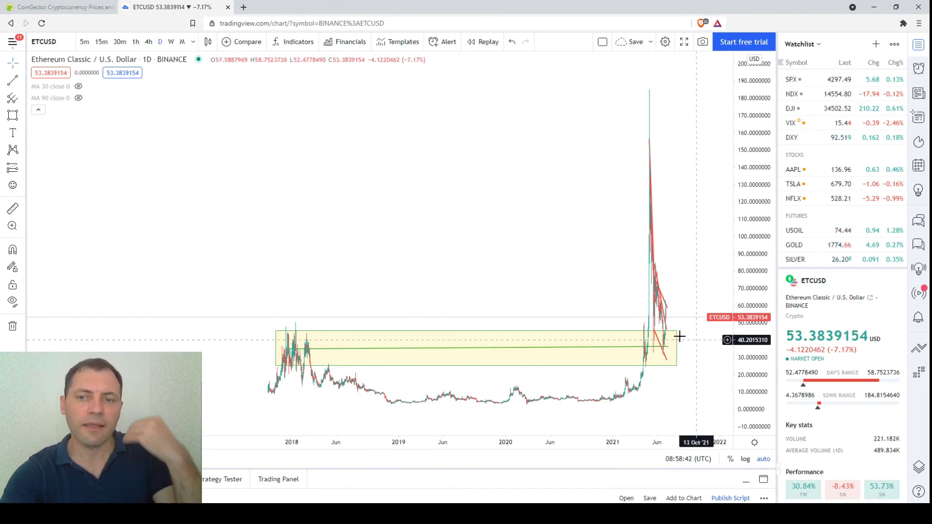
scroll(669, 335, up, 3)
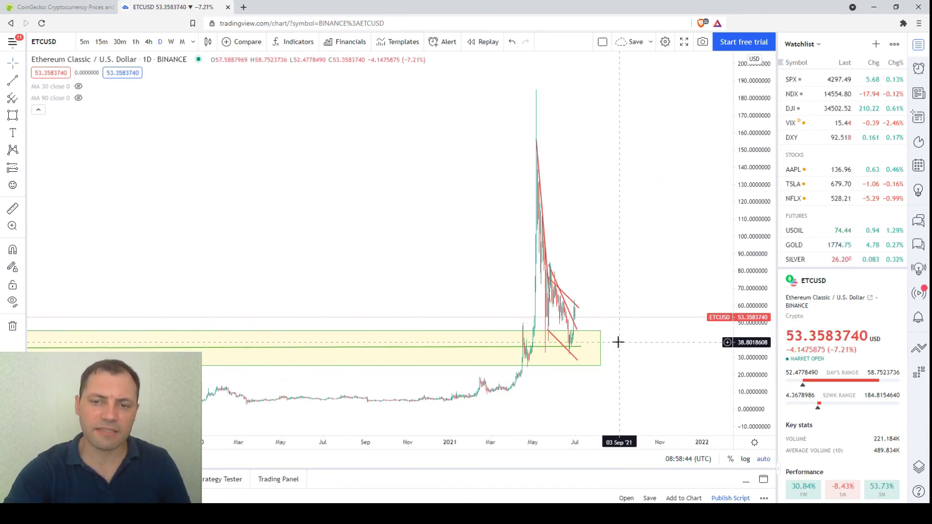
Draw a rising projection line from 27 Jun '21 at about 42.7 to 17 Jan '22 at about 78.0, and delete it.
click(13, 80)
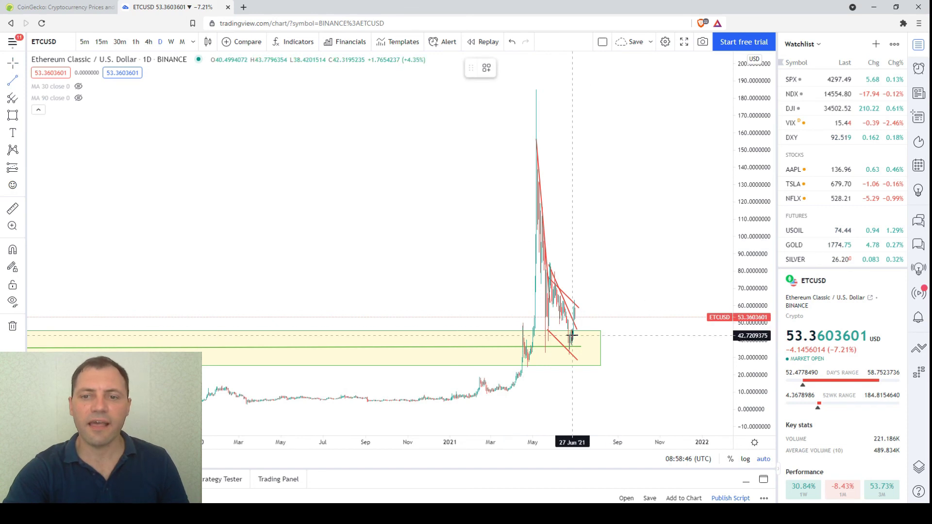
click(573, 336)
click(713, 275)
scroll(626, 262, down, 1)
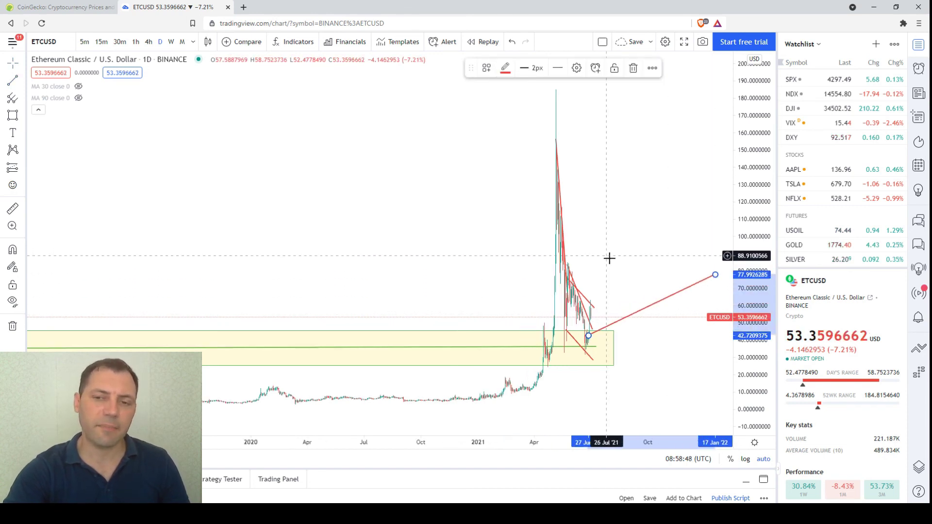
key(Delete)
Look closer at the recent daily candles and return the chart to the 4-hour timeframe.
scroll(590, 326, up, 5)
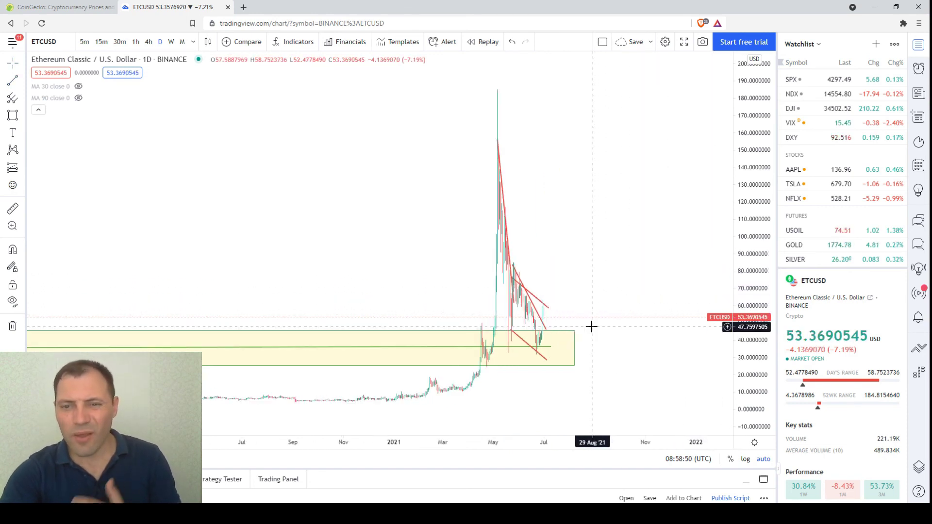
drag(349, 311, 619, 275)
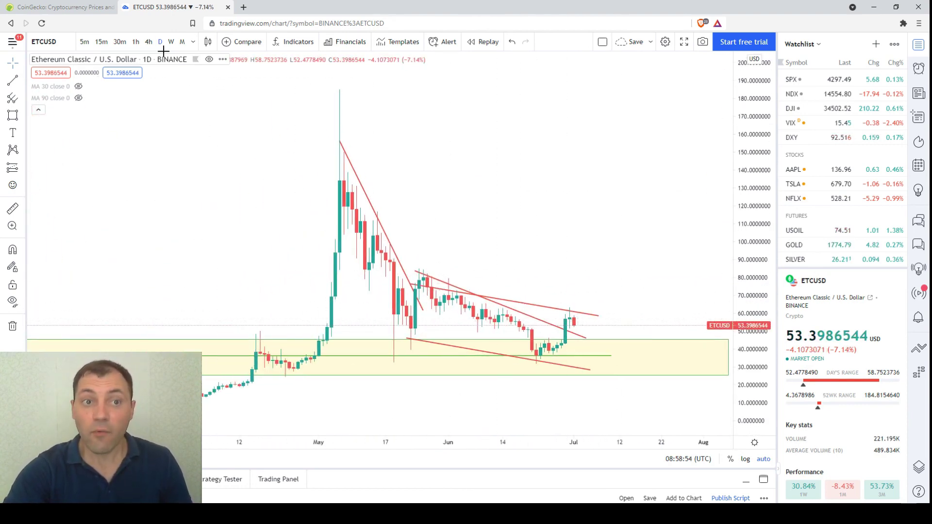
click(149, 41)
scroll(501, 264, down, 10)
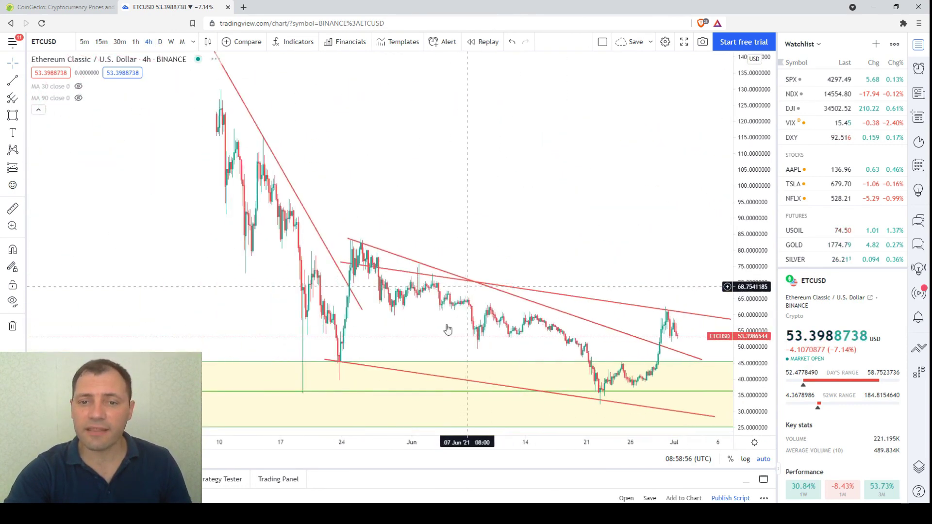
Delete the steeper descending line that crosses the two parallel channel lines.
drag(539, 285, 529, 285)
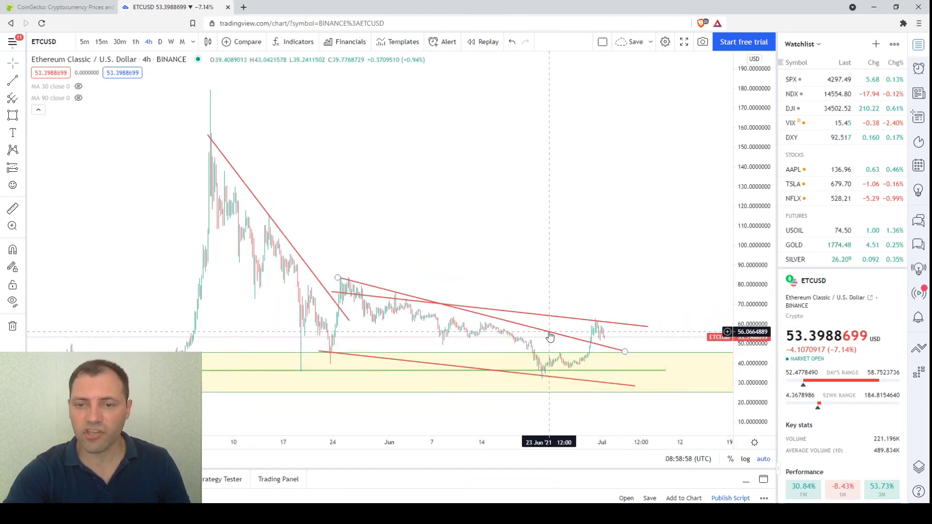
click(547, 333)
key(Delete)
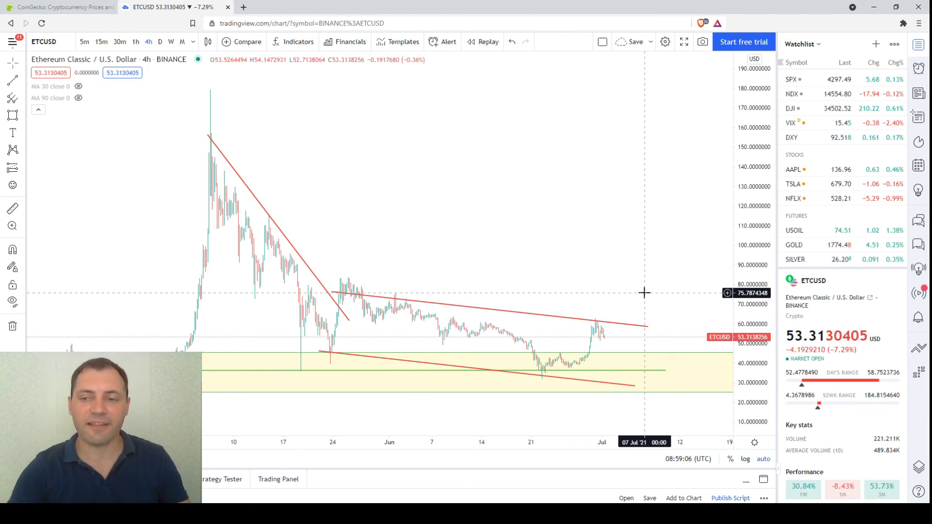
scroll(651, 289, down, 5)
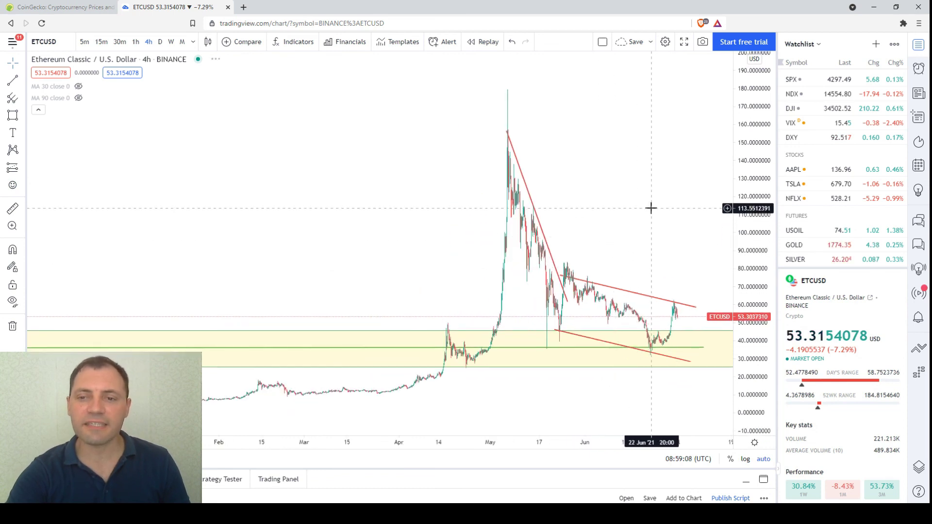
drag(651, 208, 573, 205)
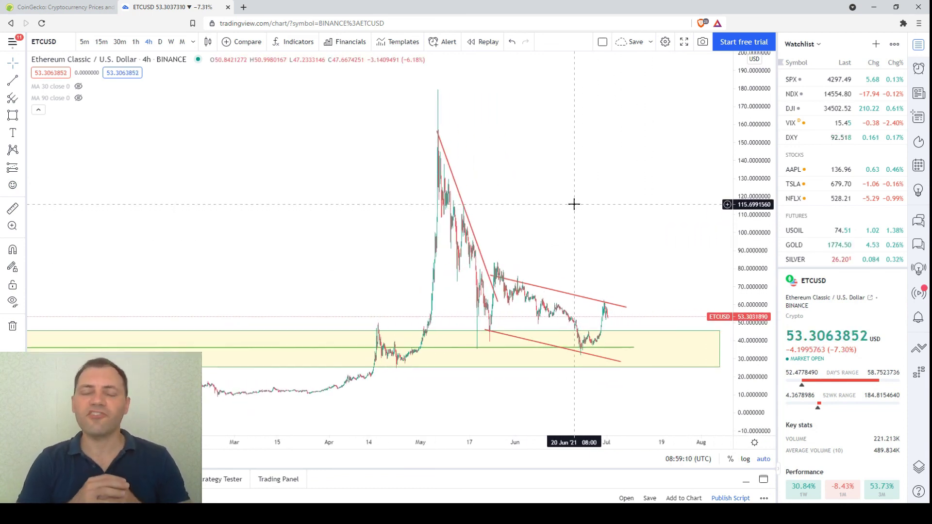